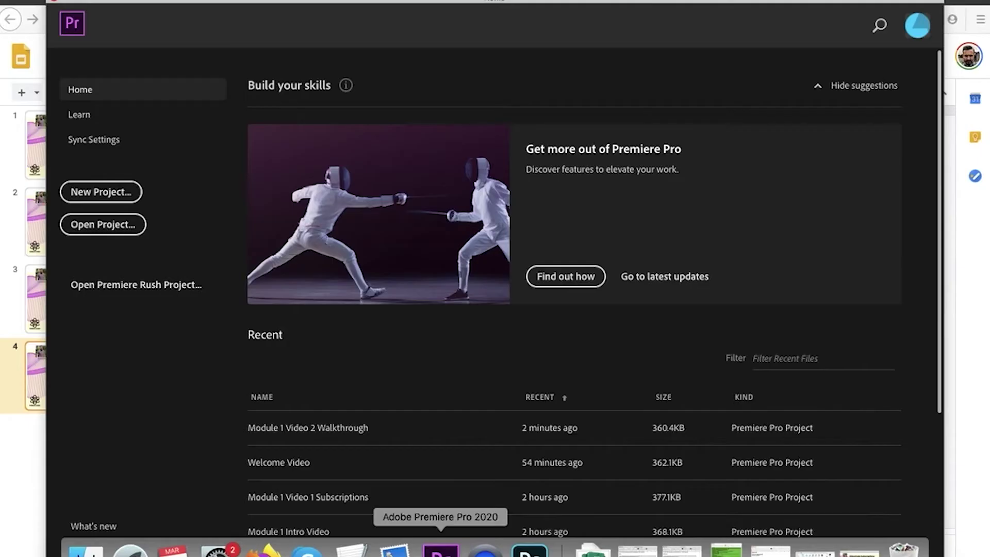
Step: Start a new project named 'Test Video Example Quick Edit' and confirm it
left_click(102, 192)
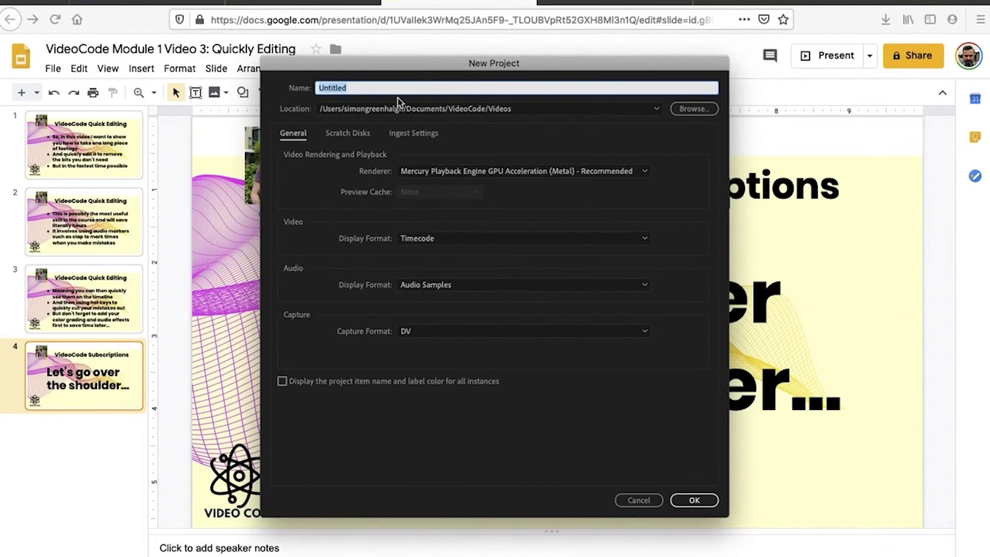
type("Test Video Example Quick Edit")
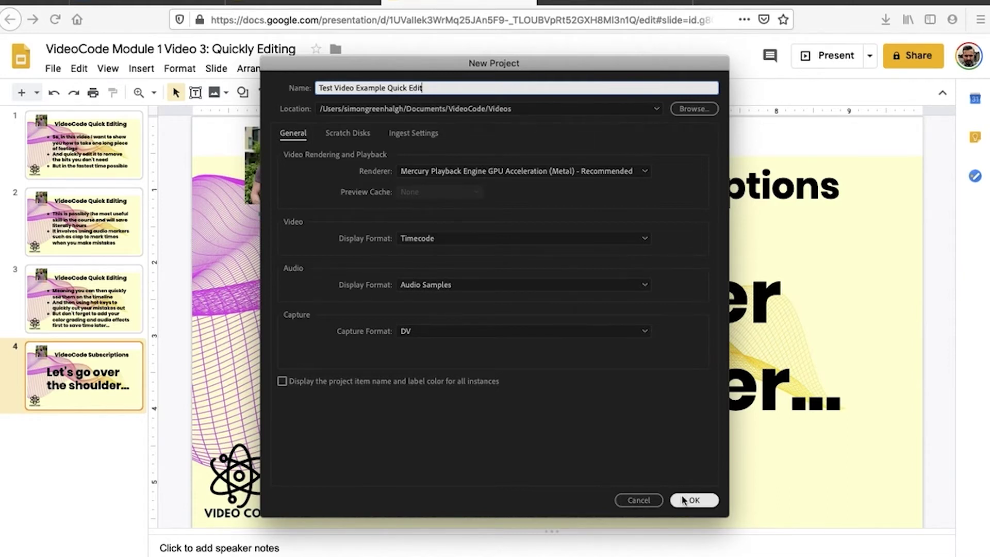
left_click(687, 499)
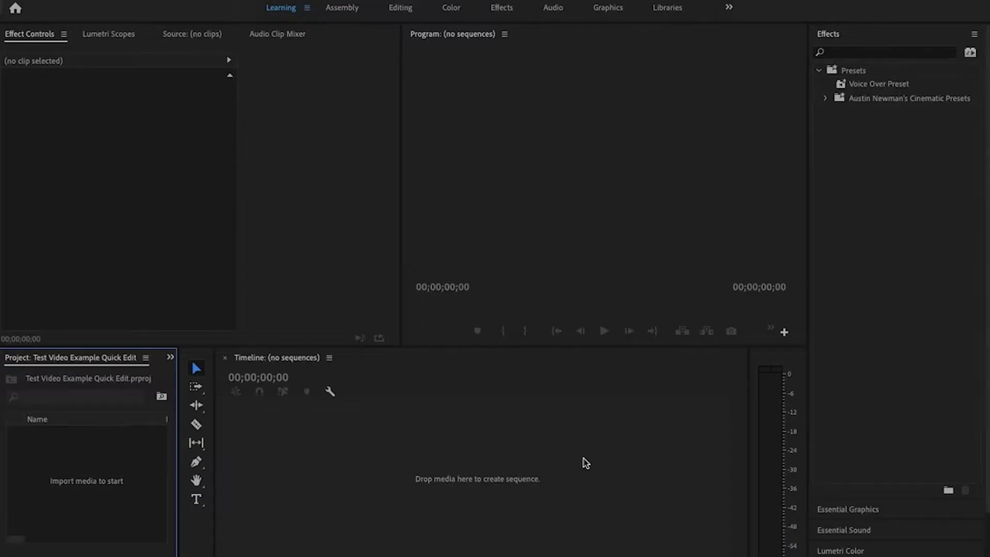
Step: Import AthenaSuite Traffic TY.mp4 from Documents > Abhi Launches > AthenaSuite > Video
double_click(114, 490)
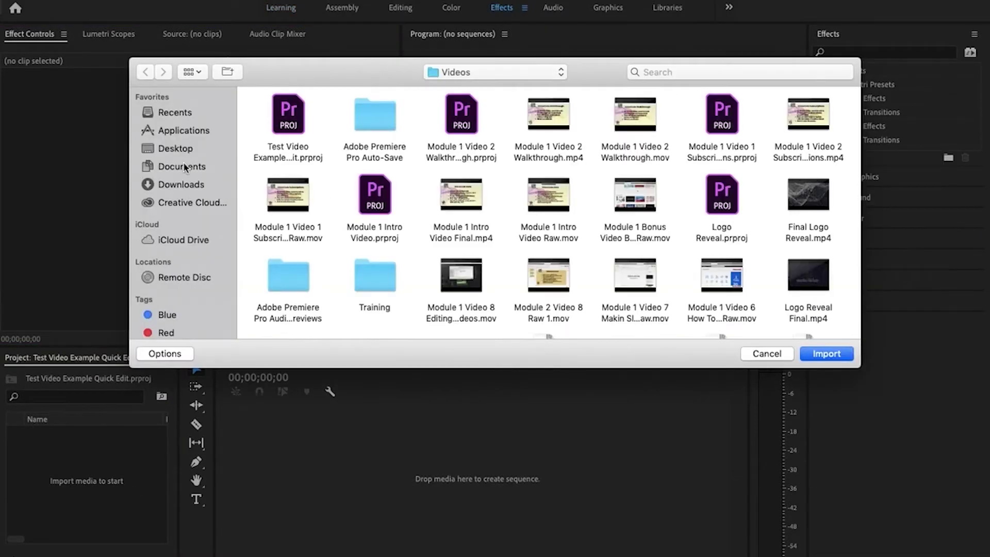
left_click(185, 167)
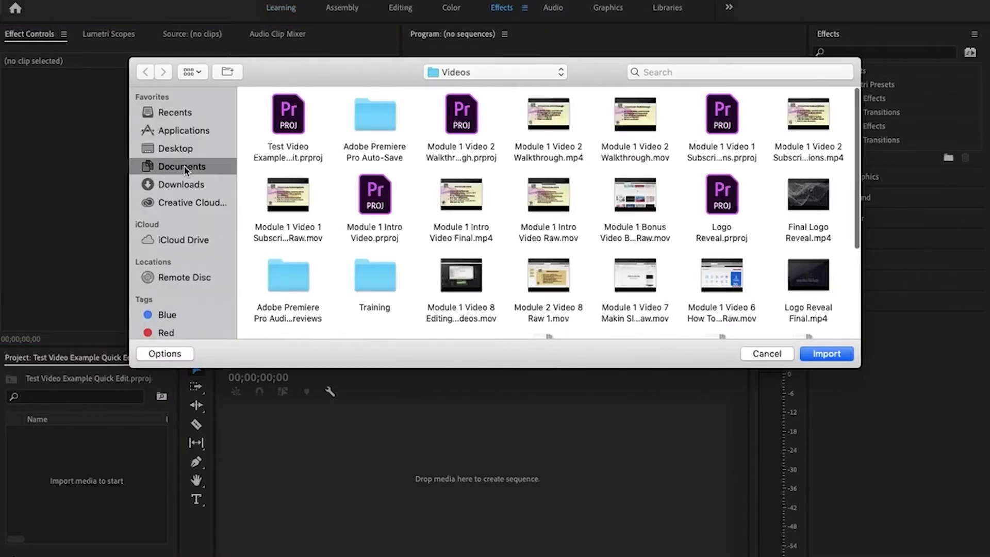
double_click(387, 125)
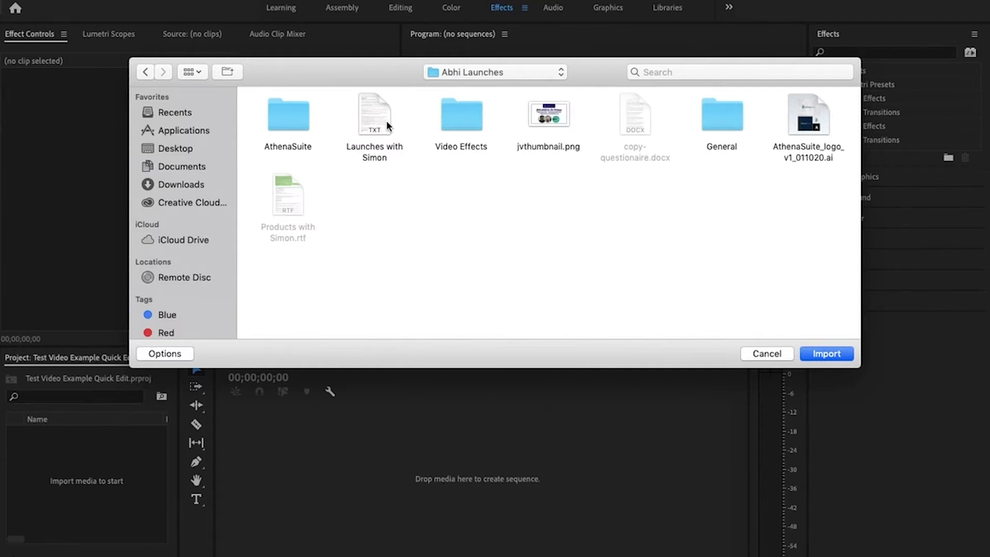
double_click(294, 124)
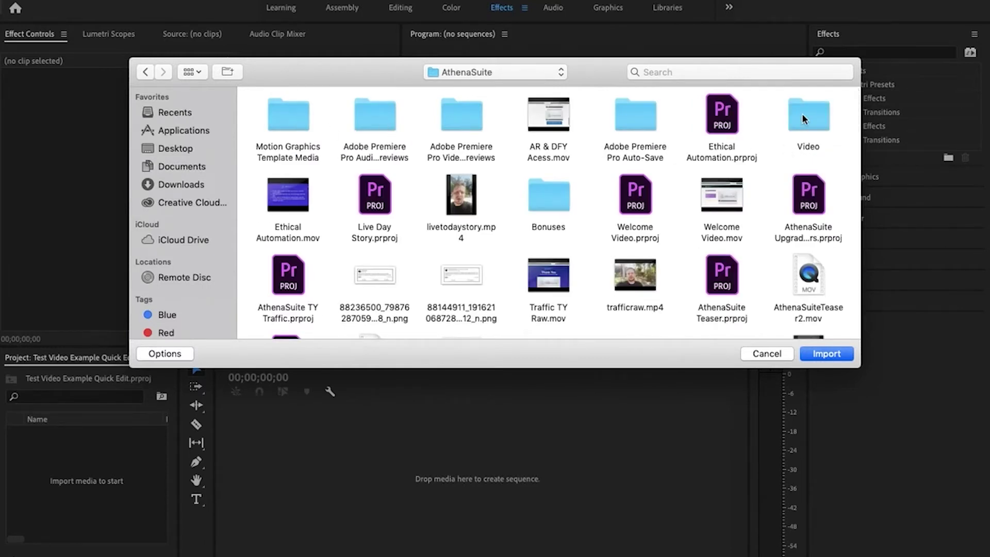
double_click(806, 117)
mouse_move(824, 126)
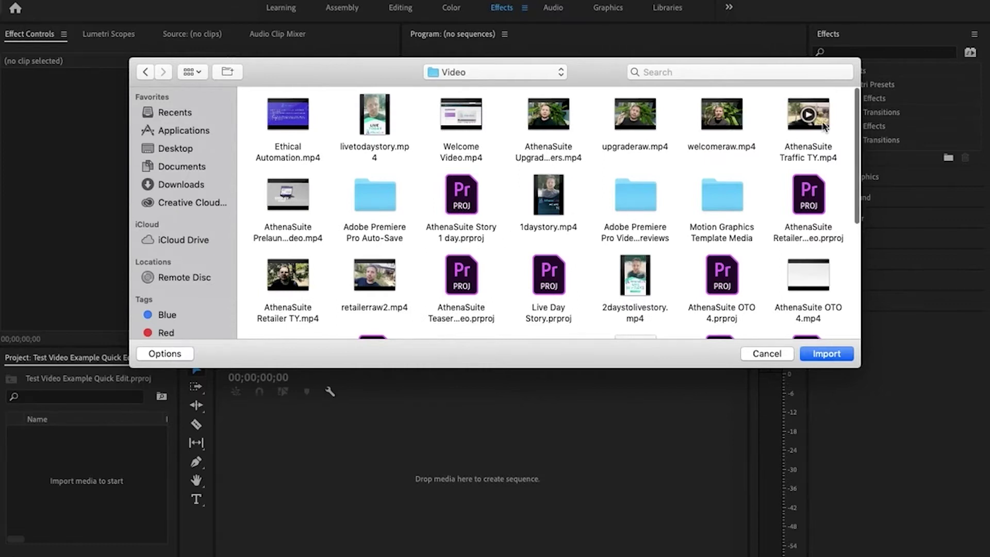
double_click(823, 127)
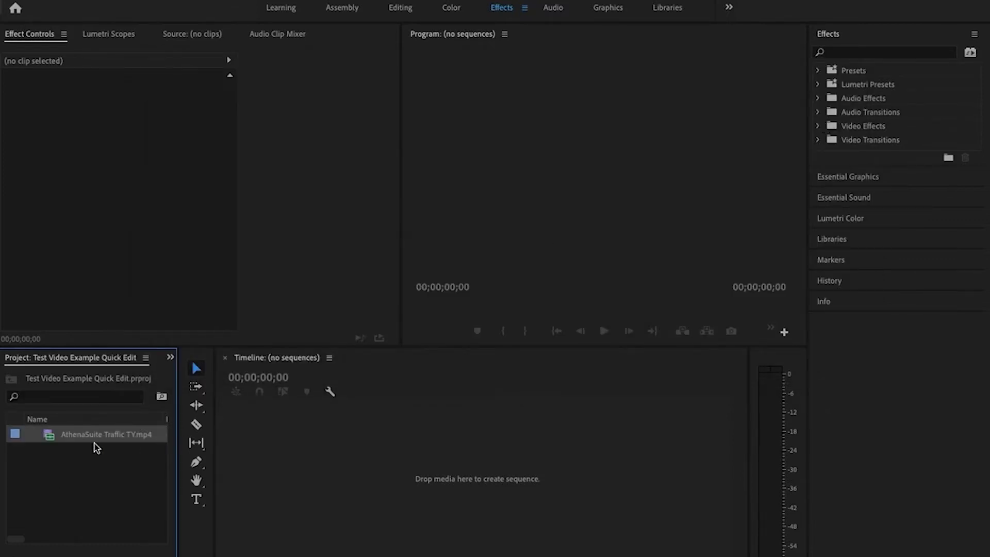
Step: Import the raw Module 1 Video 1 subscriptions clip from Documents > VideoCode > Videos
double_click(114, 474)
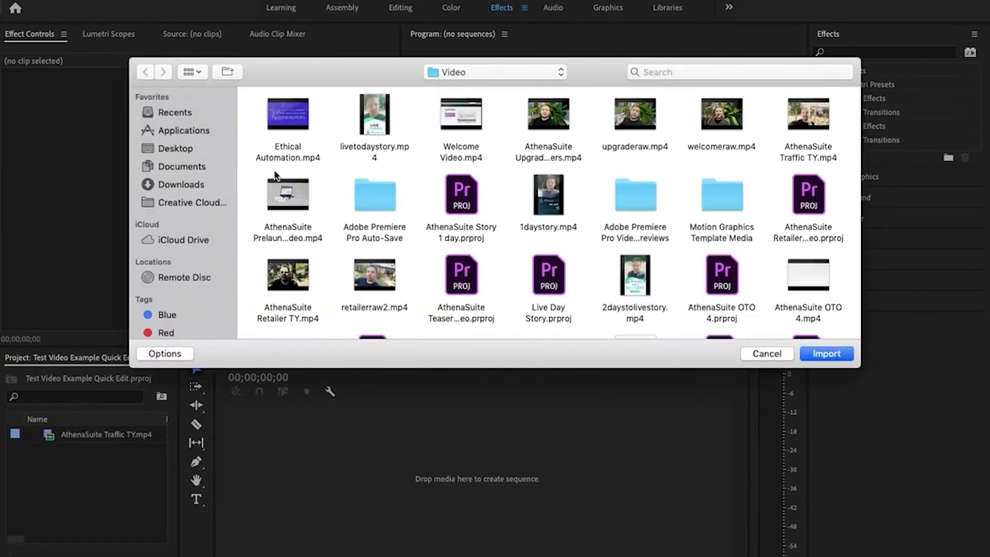
left_click(212, 172)
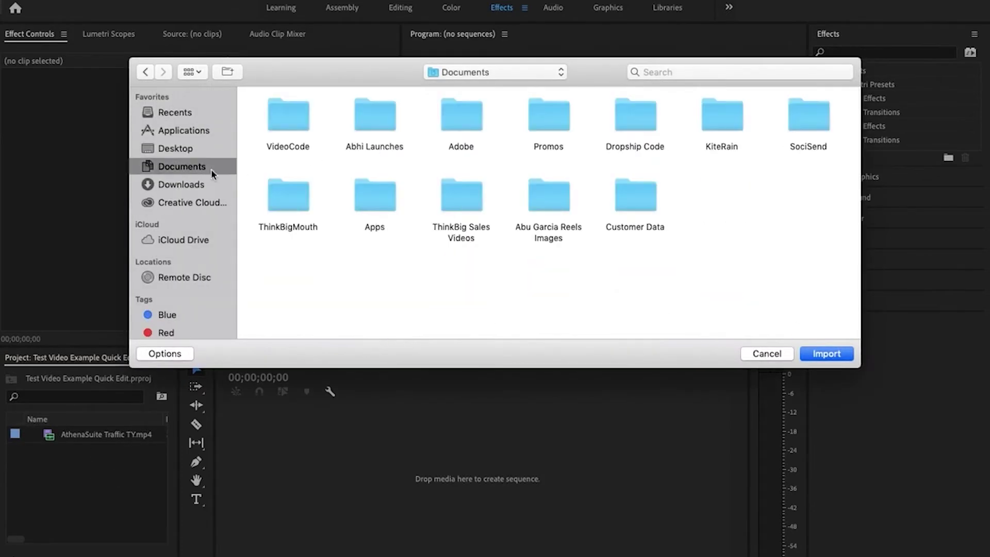
double_click(296, 116)
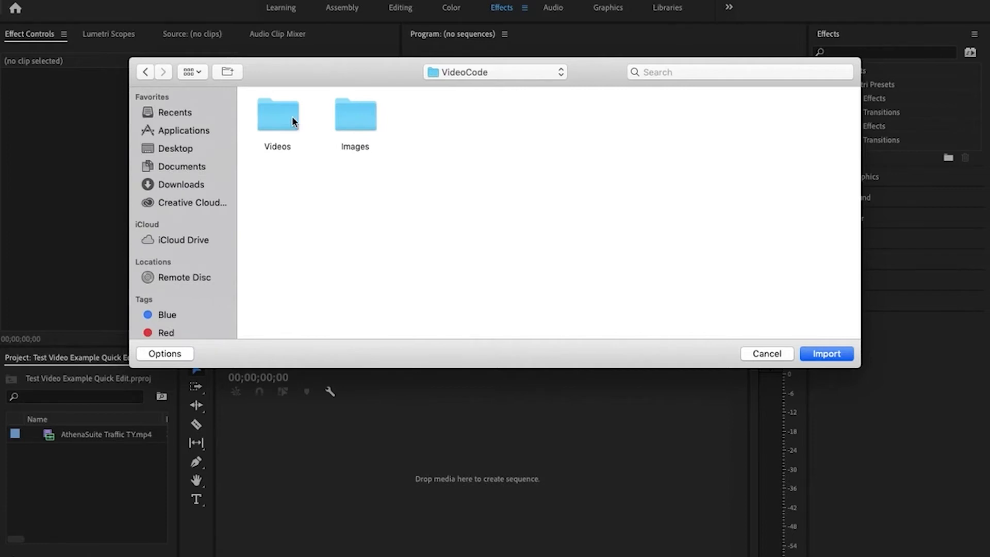
double_click(293, 122)
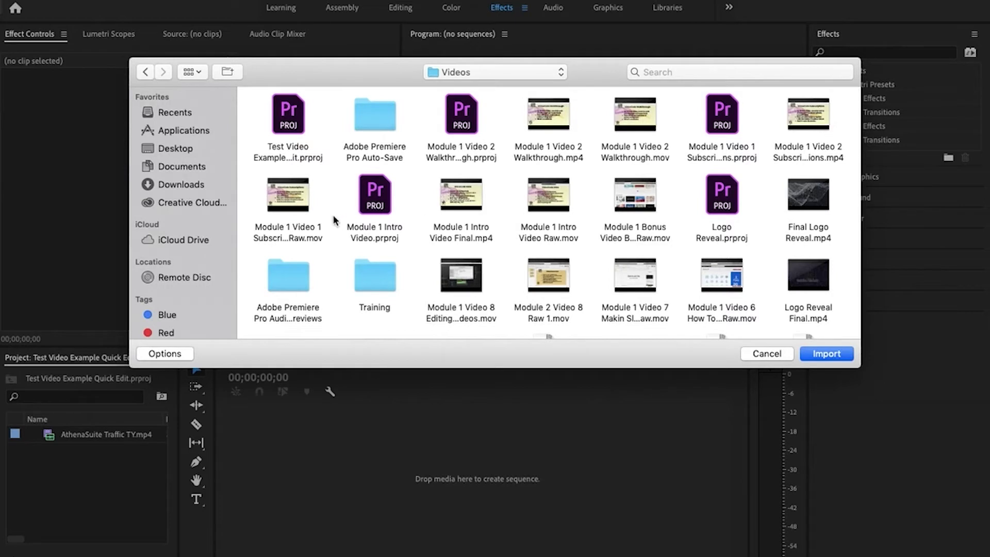
double_click(304, 209)
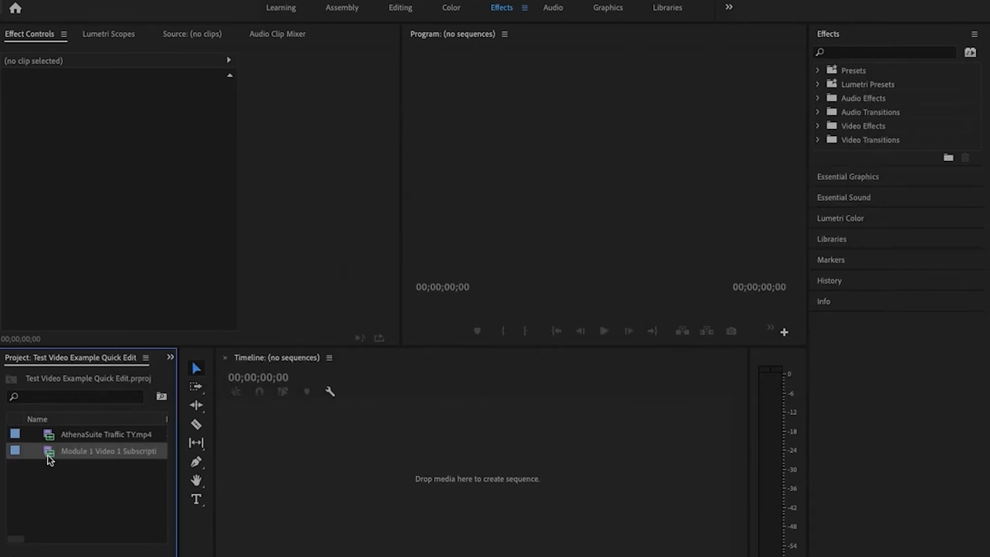
Step: Build sequences from the subscriptions clip, then from the Module 1 Video 2 Walkthrough clip
left_click_drag(48, 451, 287, 476)
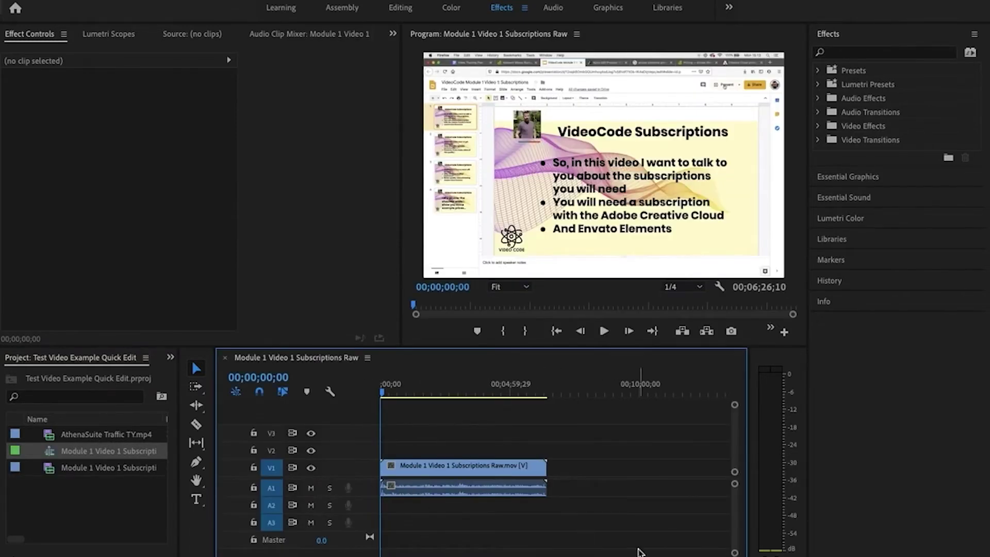
key("backslash")
key("equal")
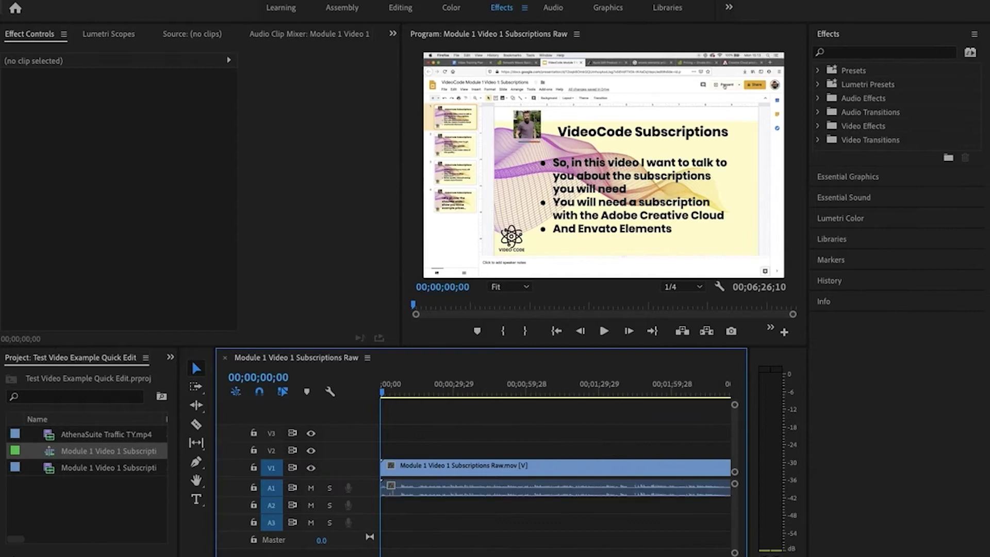
scroll(576, 491, "down", 5)
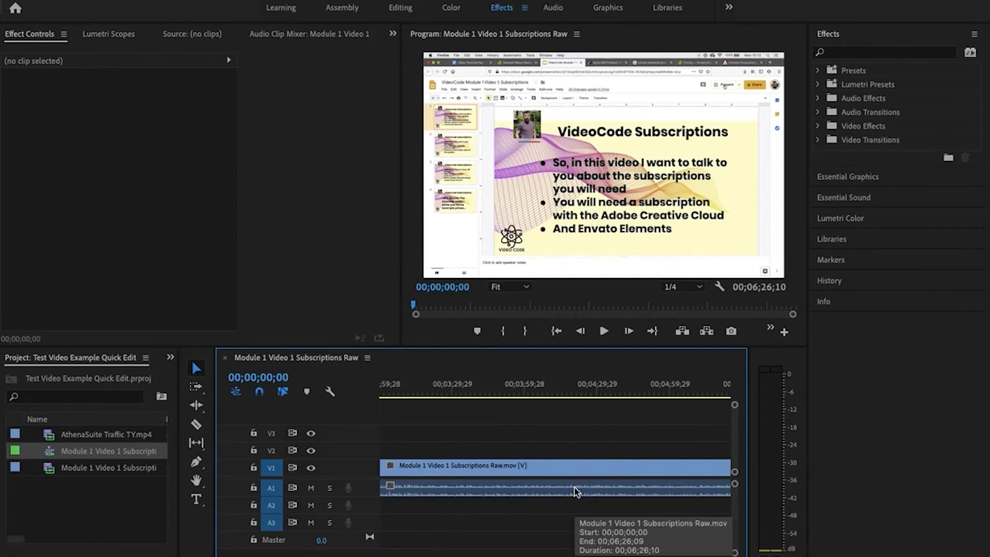
scroll(576, 491, "down", 4)
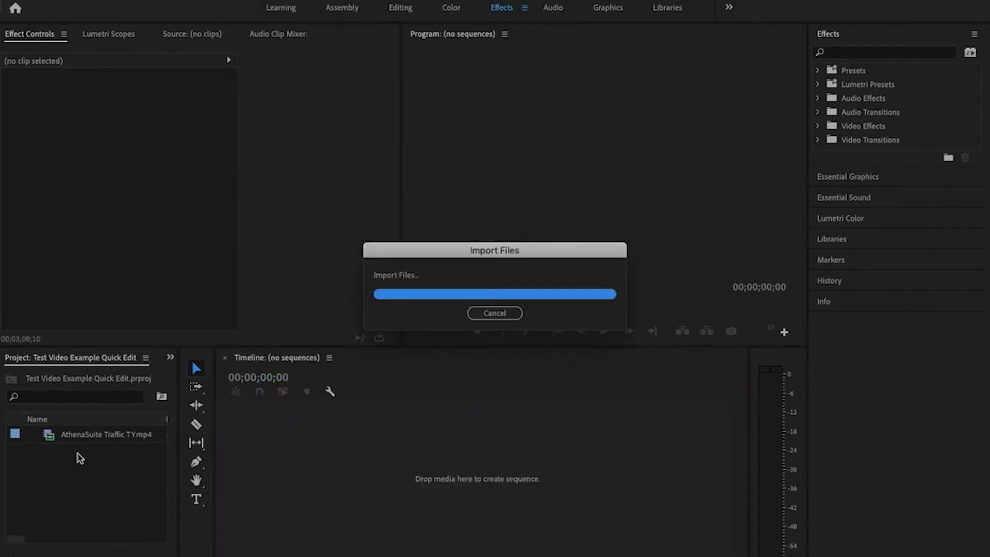
left_click_drag(51, 454, 322, 482)
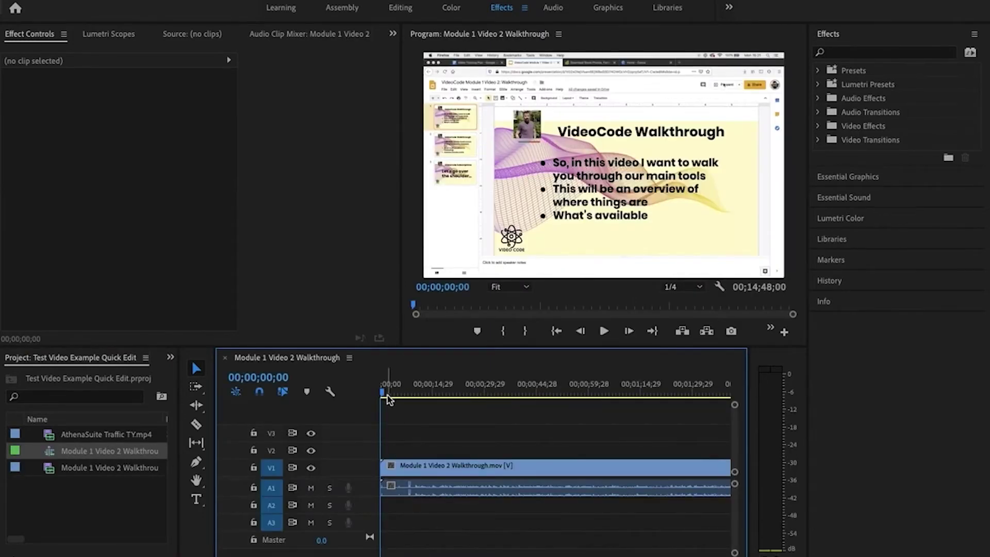
Step: Play and scrub the opening to pinpoint the 00;00;10;00 cut point
mouse_move(386, 394)
left_mouse_down()
mouse_move(416, 394)
mouse_move(405, 393)
left_mouse_up()
key("space")
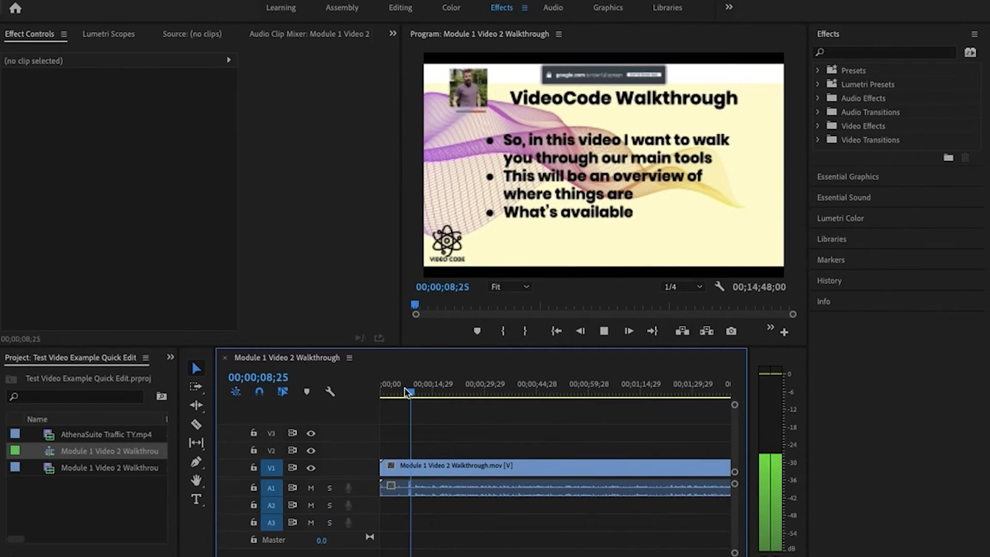
key("space")
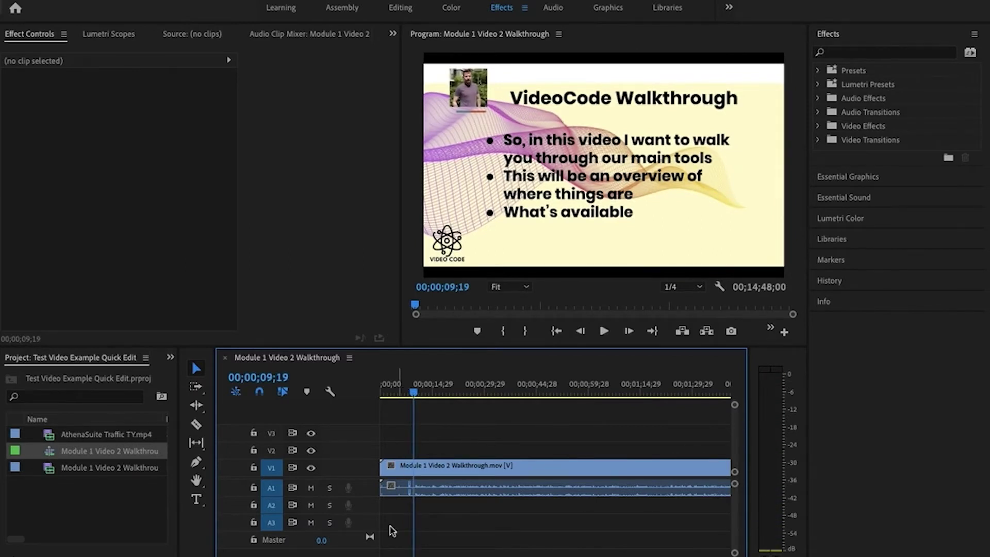
key("equal")
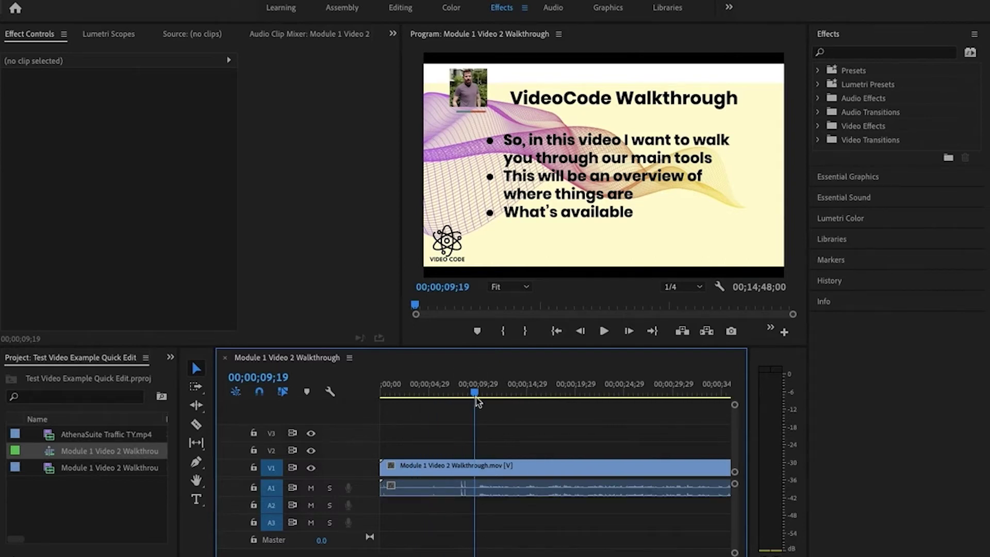
mouse_move(475, 395)
left_mouse_down()
mouse_move(460, 396)
mouse_move(479, 396)
left_mouse_up()
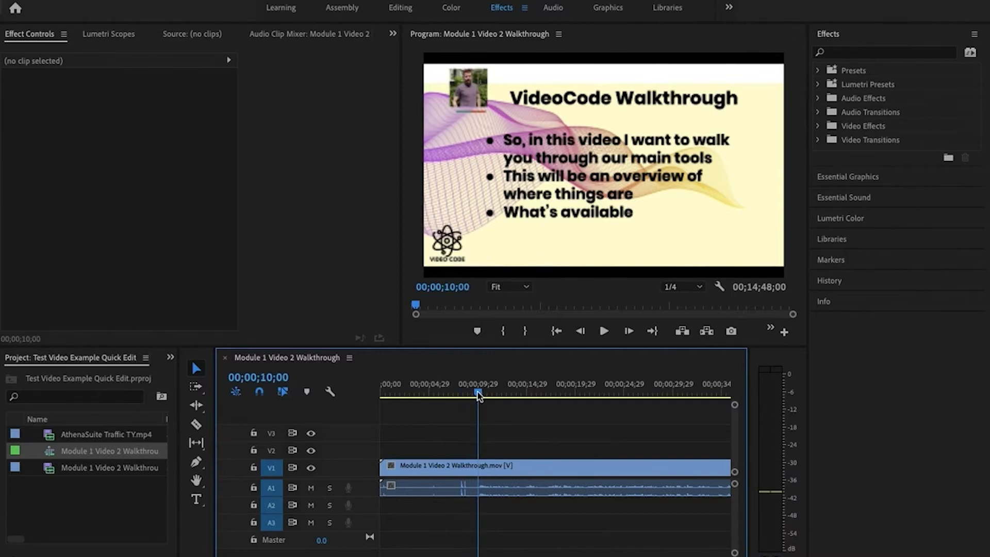
Step: Ripple-trim the first ten seconds away, then zoom out and move to about nine minutes in
key("Home")
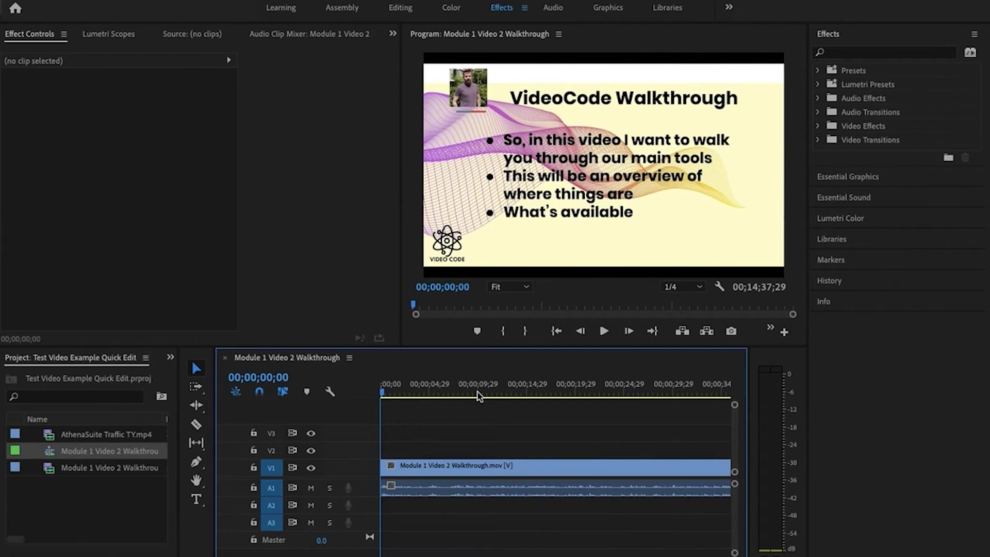
scroll(496, 470, "down", 8)
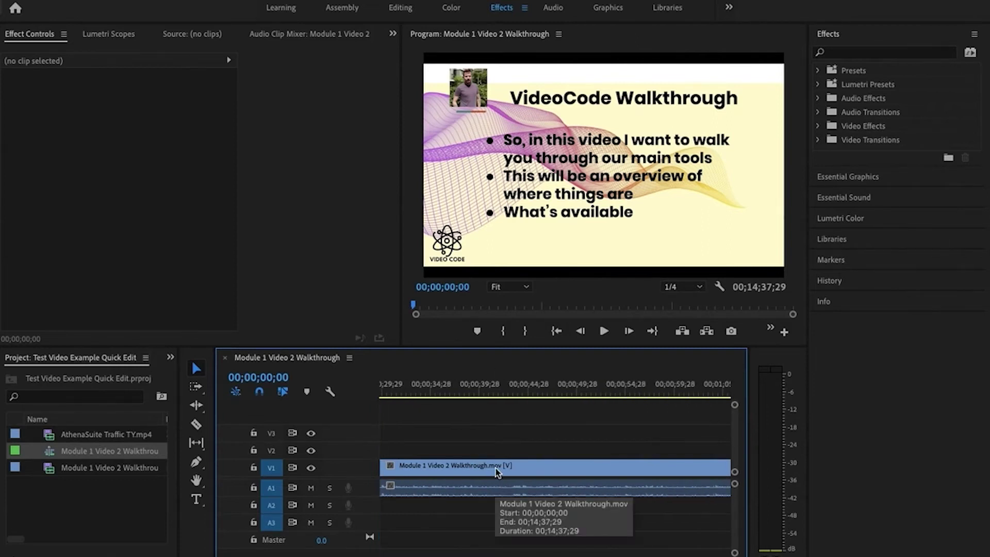
scroll(496, 472, "down", 6)
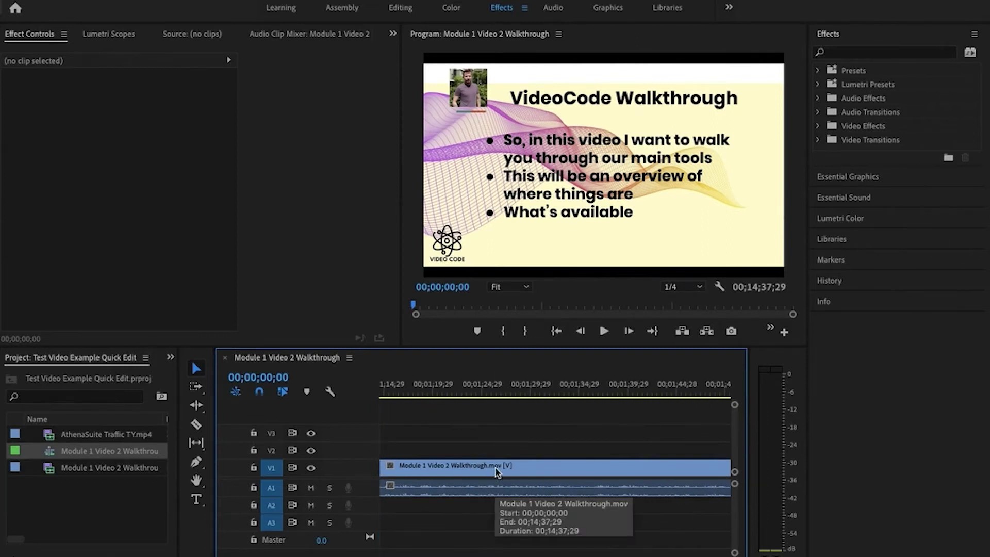
key("minus")
key("minus")
key("minus")
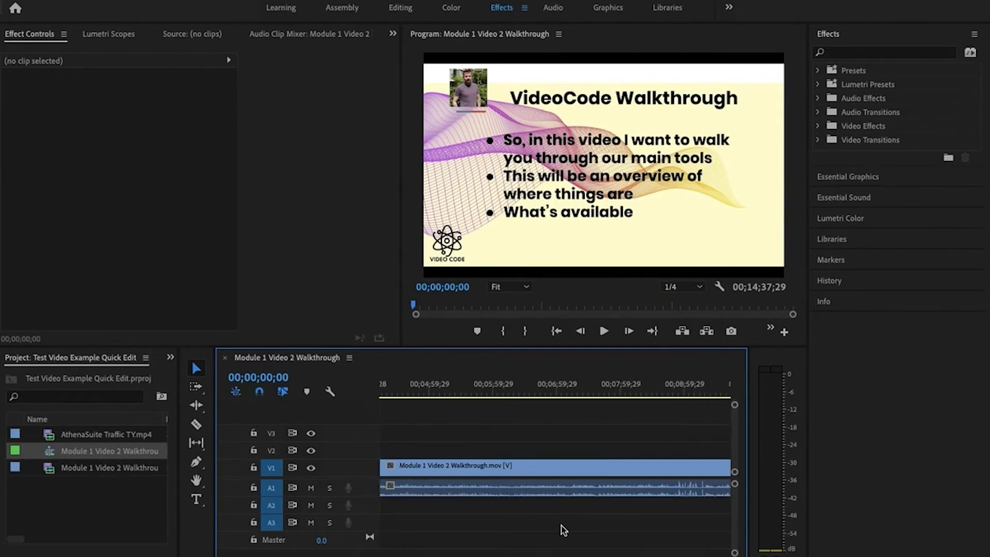
scroll(562, 529, "down", 5)
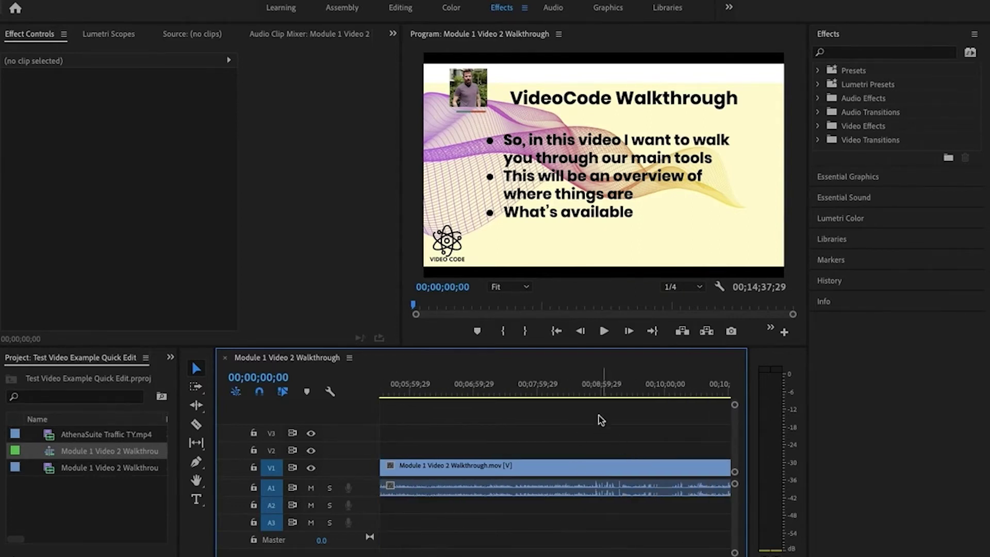
left_click(601, 391)
Step: Find 00;09;12;26 by playing and scrubbing, then razor-split the clip there
key("space")
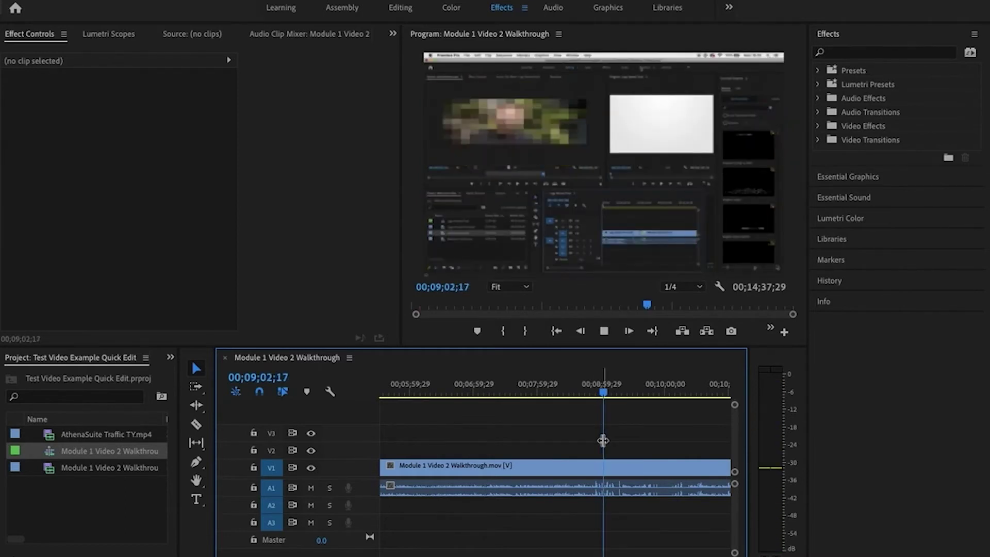
left_click_drag(606, 397, 617, 398)
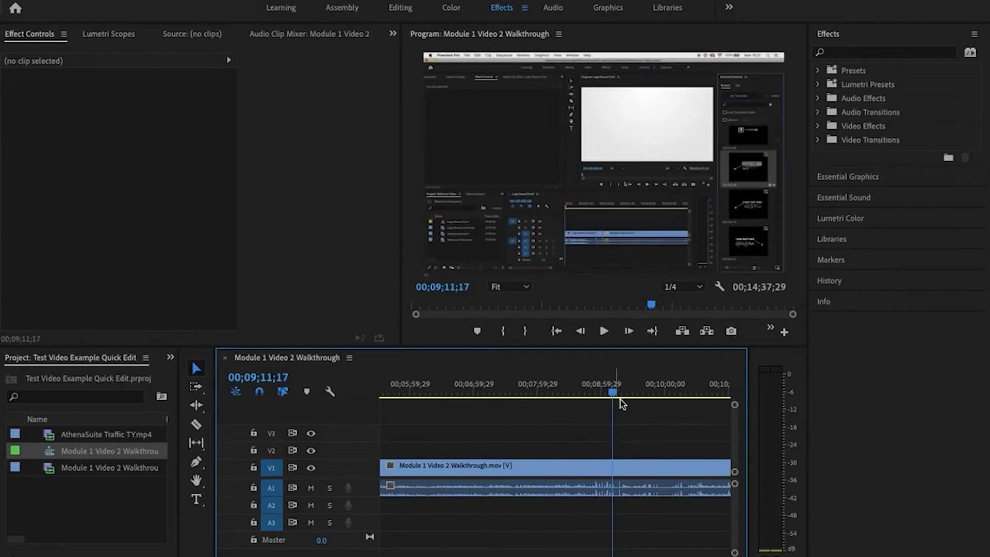
key("equal")
key("equal")
key("equal")
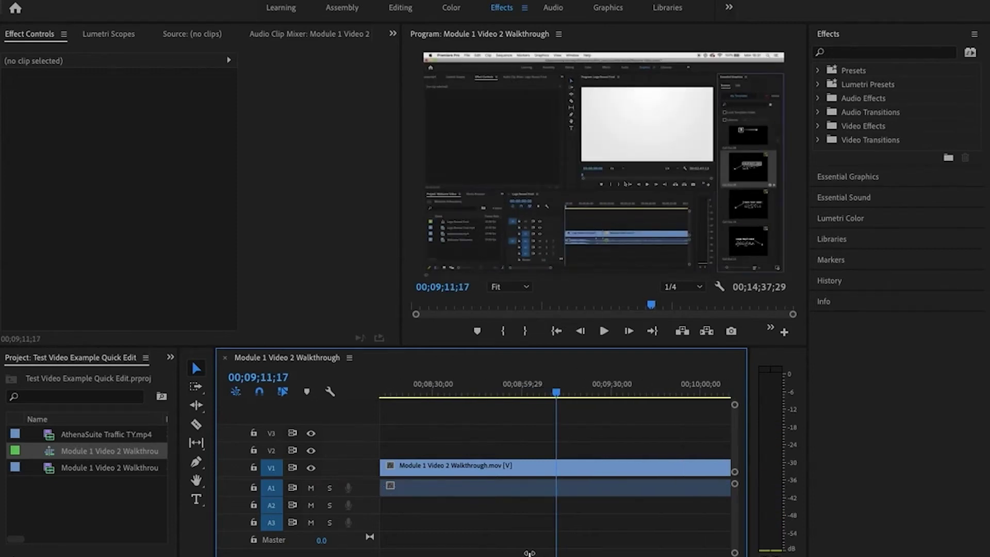
left_click_drag(557, 397, 551, 397)
key("space")
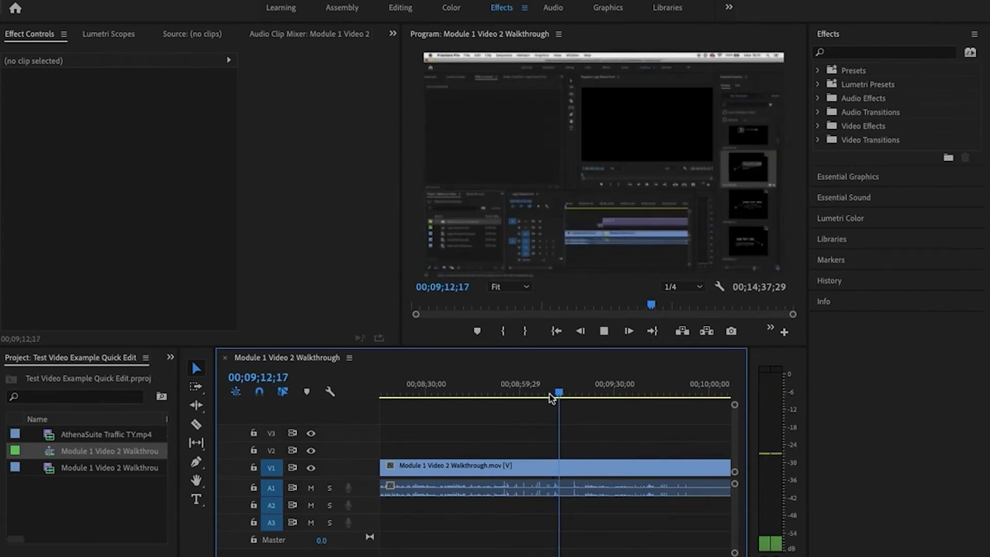
key("space")
key("c")
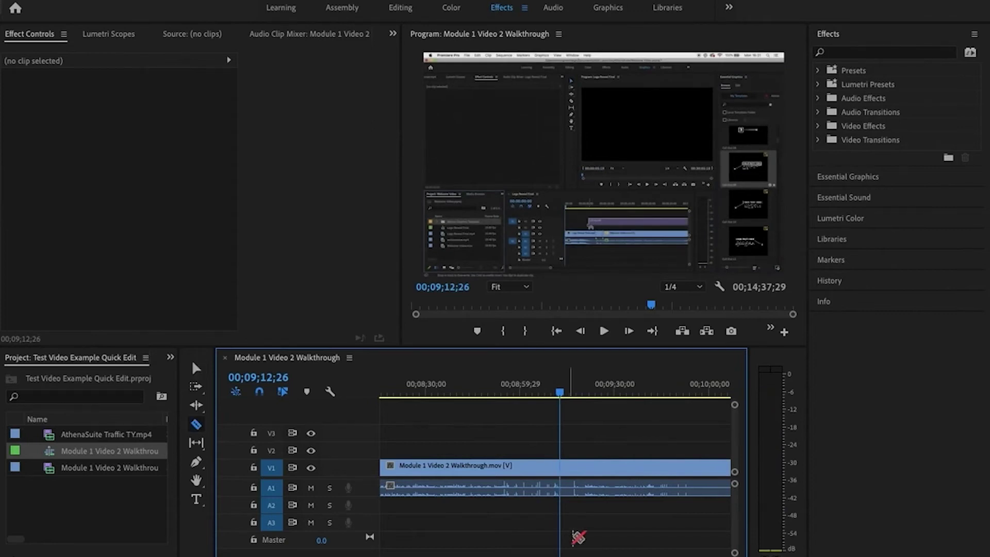
left_click(561, 471)
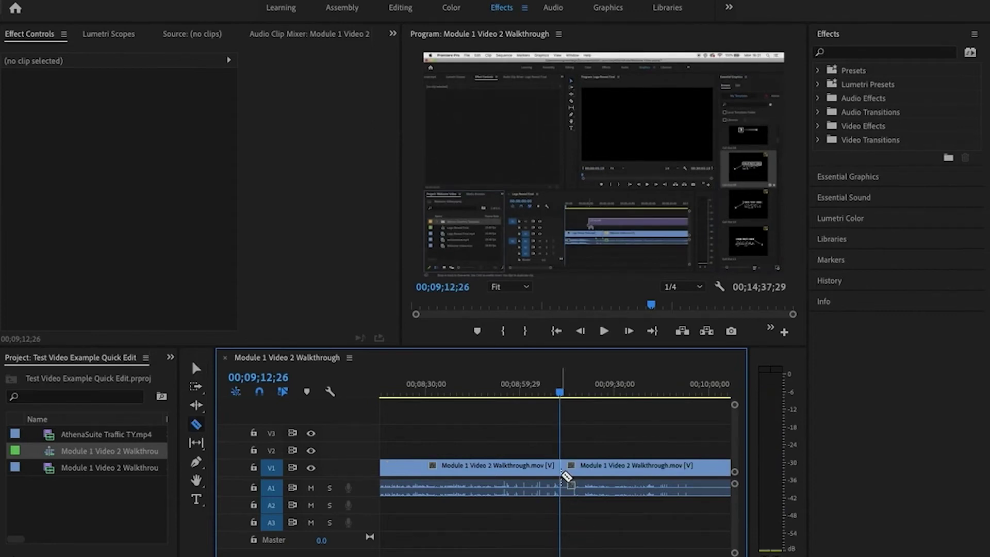
Step: Ripple-trim out the footage from the first cut up to around 00;10;23;19
left_click_drag(561, 396, 569, 396)
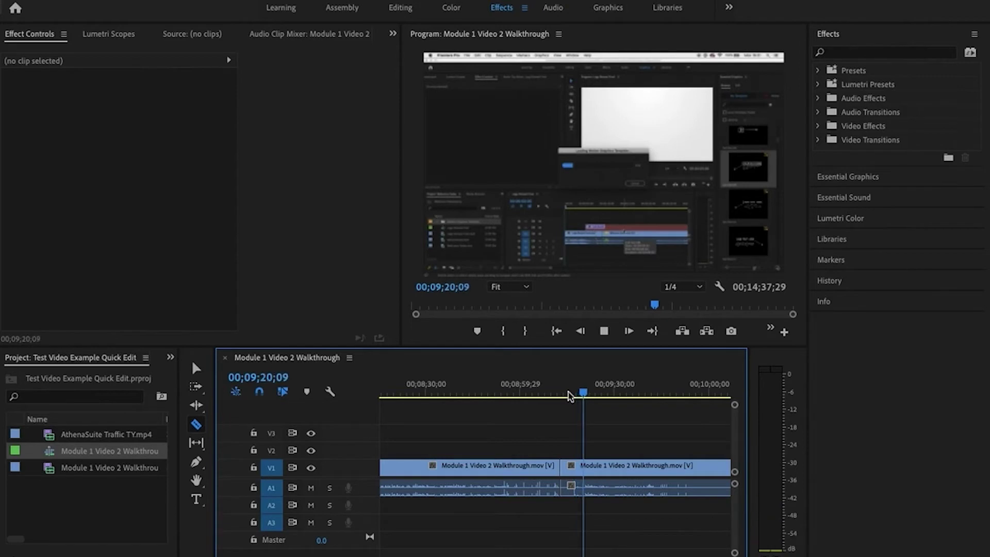
key("space")
scroll(618, 480, "down", 5)
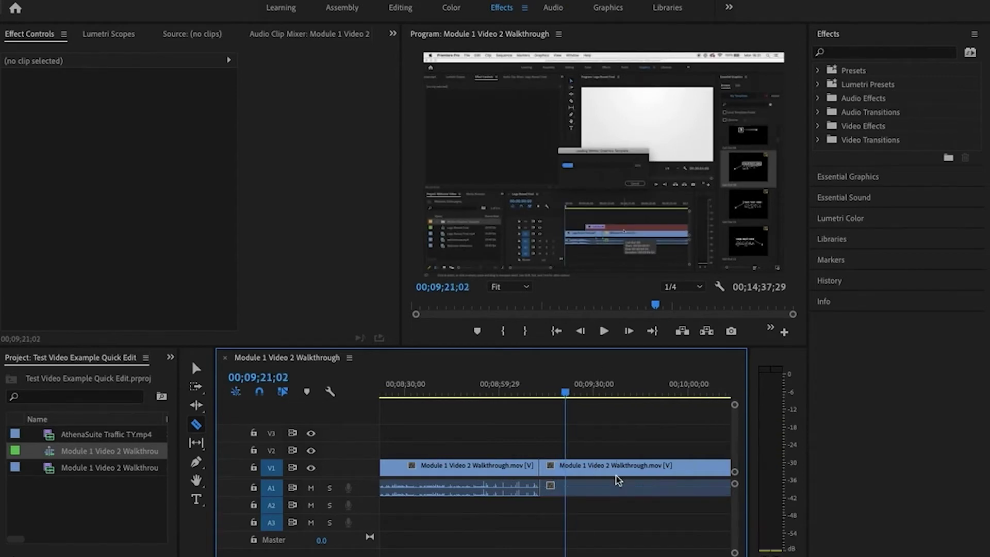
scroll(618, 480, "up", 2)
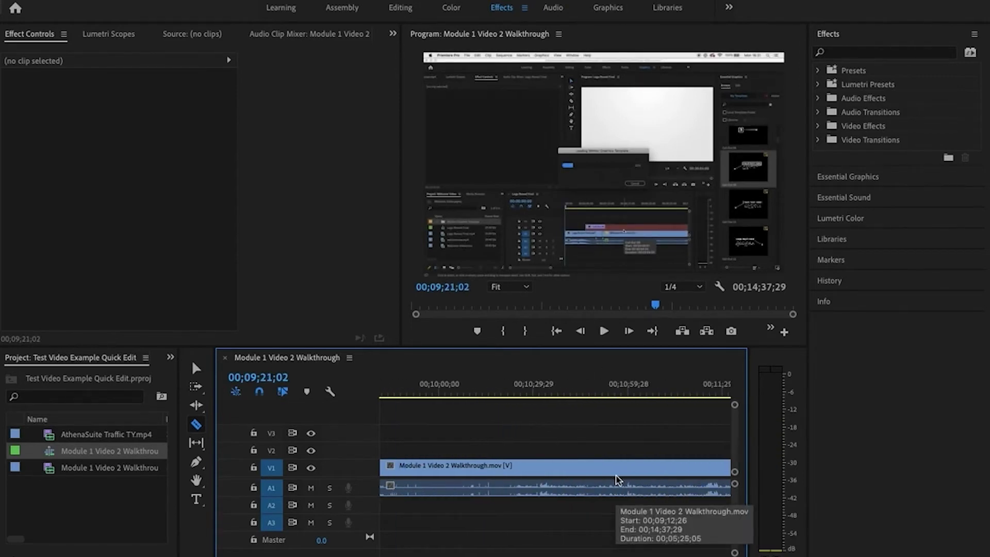
left_click(542, 387)
key("space")
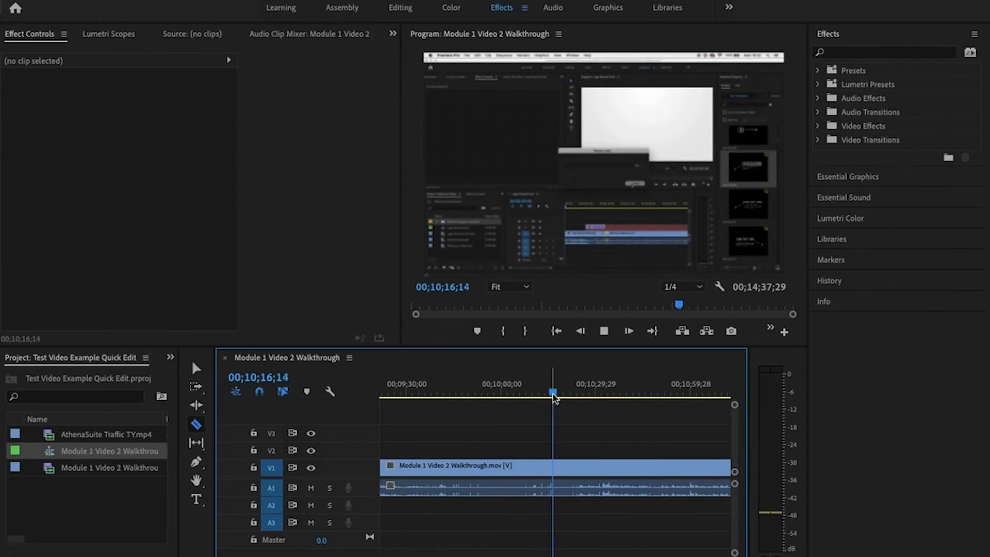
left_click(571, 394)
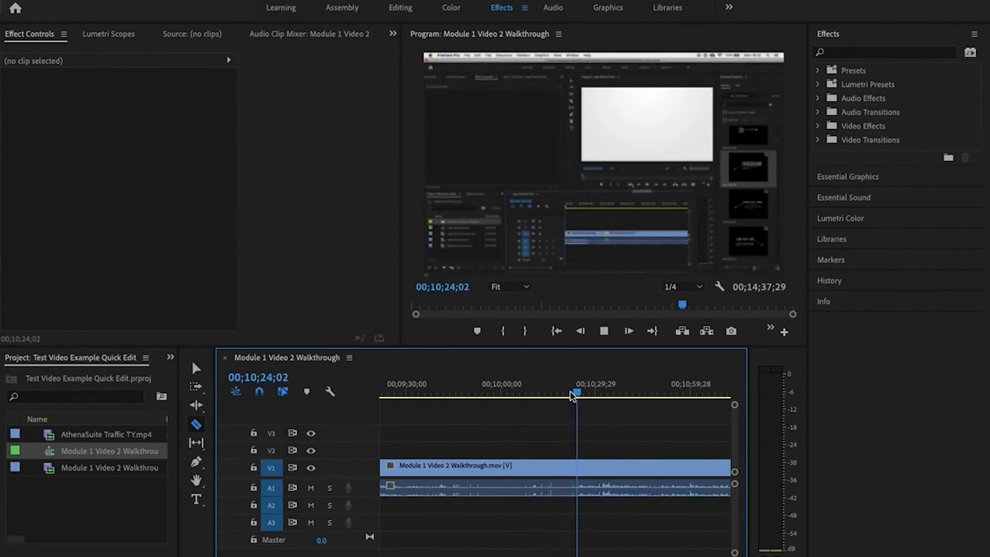
left_click_drag(573, 396, 577, 395)
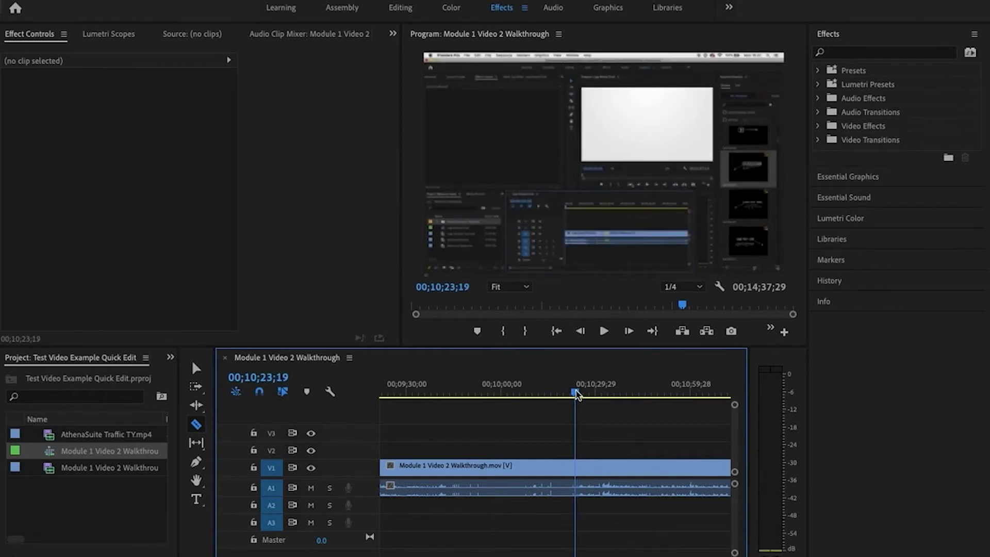
key("q")
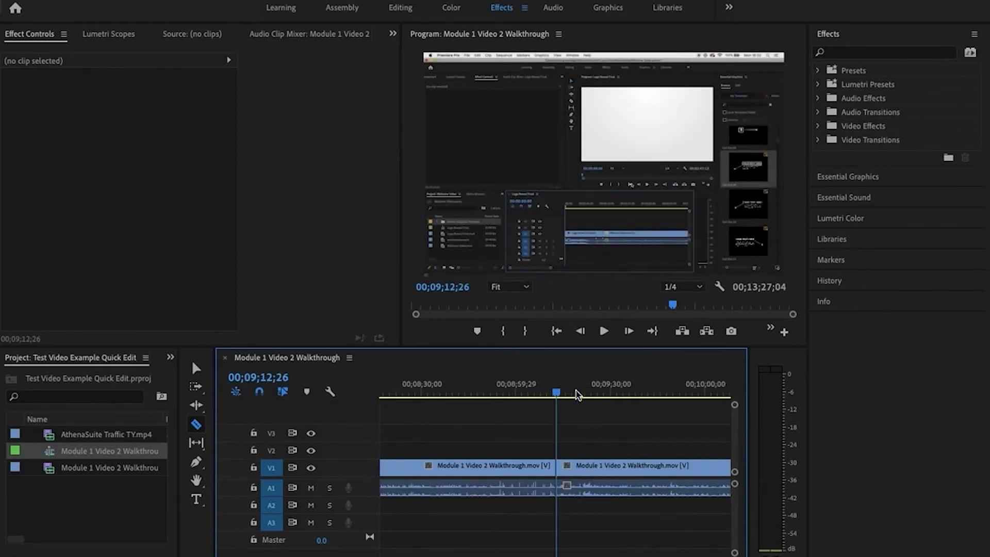
Step: Split the clip once more, then delete all three clip segments from the sequence
left_click(486, 467)
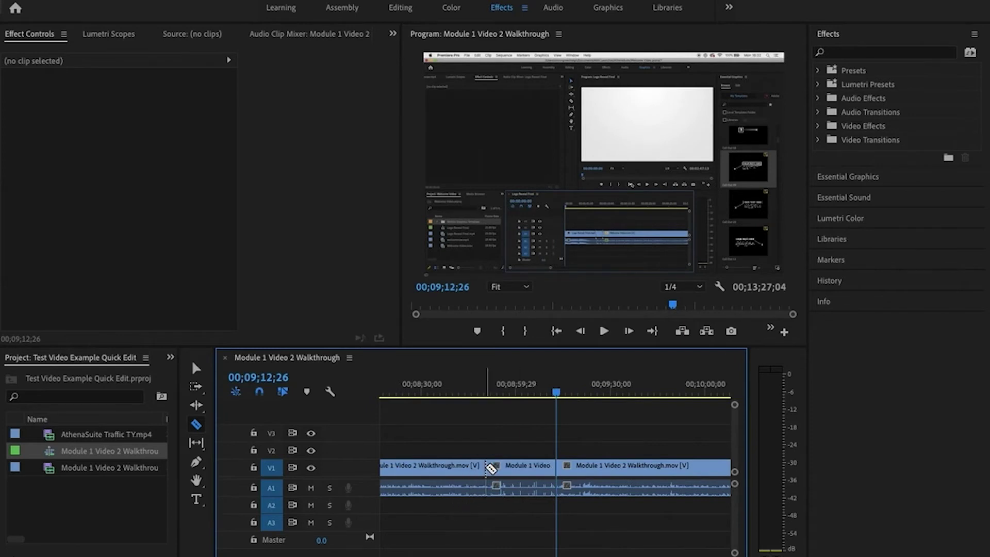
key("v")
left_click(468, 470)
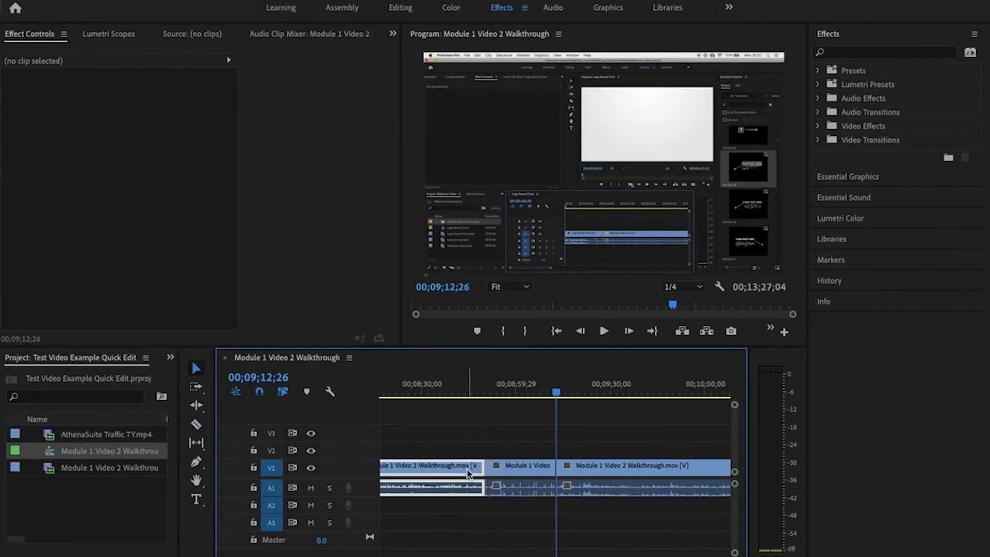
key("Delete")
left_click(521, 469)
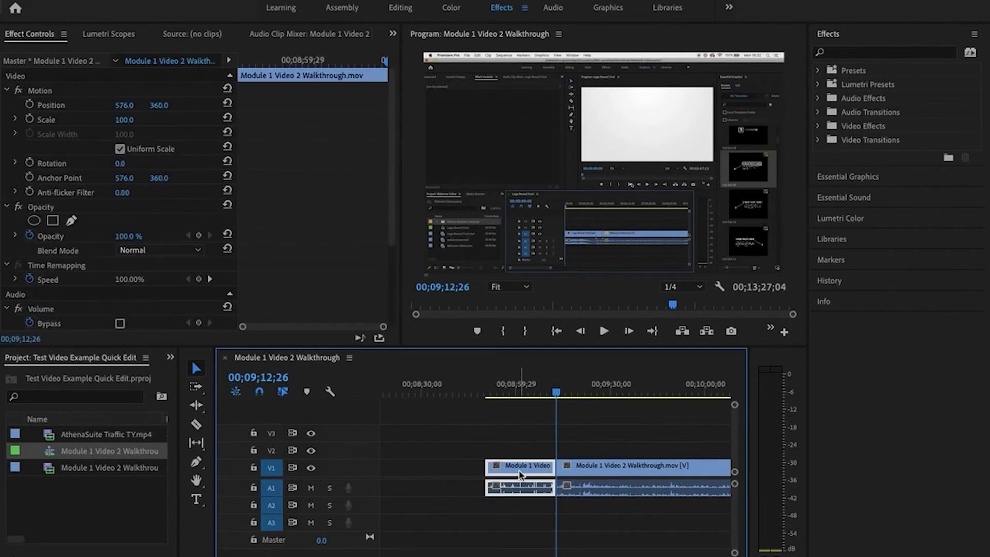
key("Delete")
left_click(582, 478)
key("Delete")
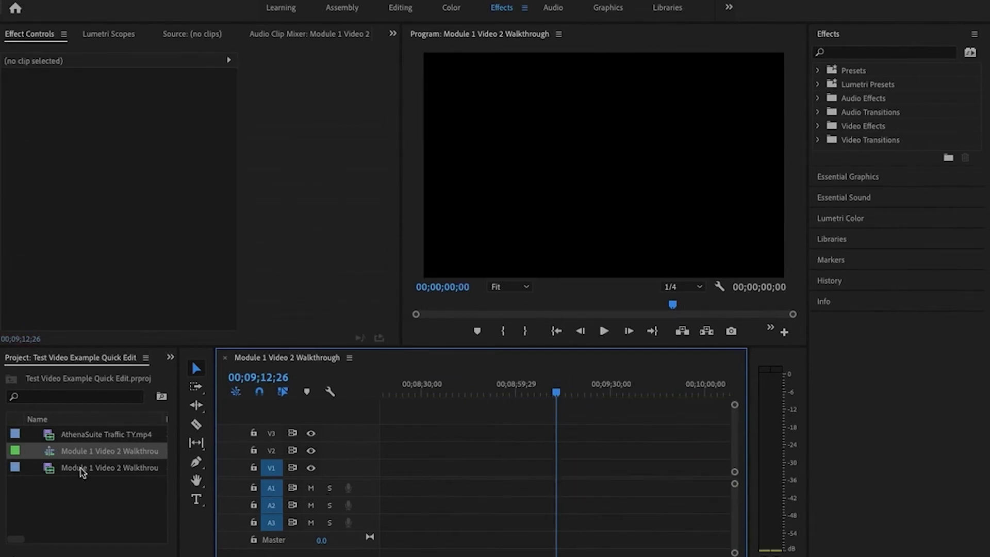
Step: Drop AthenaSuite Traffic TY.mp4 into the sequence, match sequence settings to it, then delete it
left_click_drag(65, 437, 392, 497)
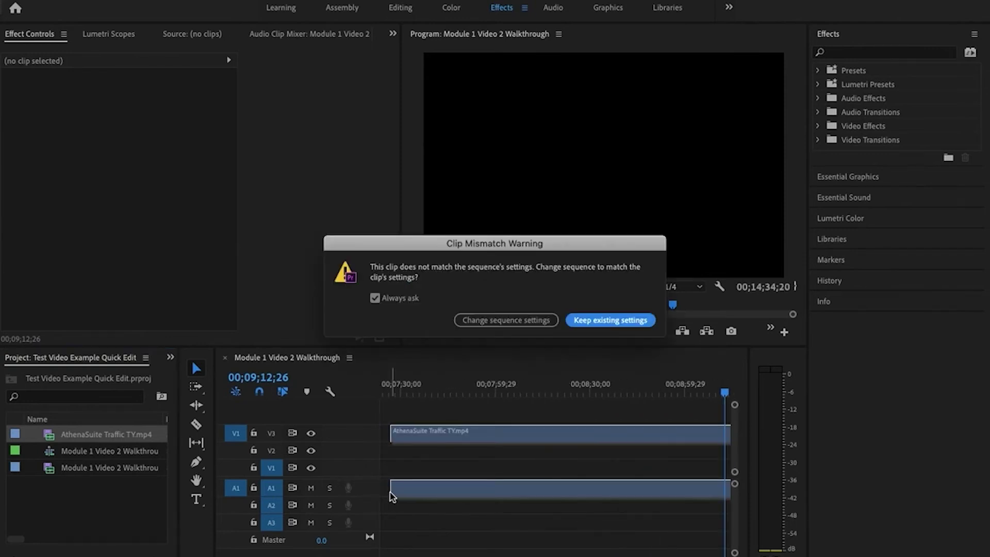
left_click(536, 324)
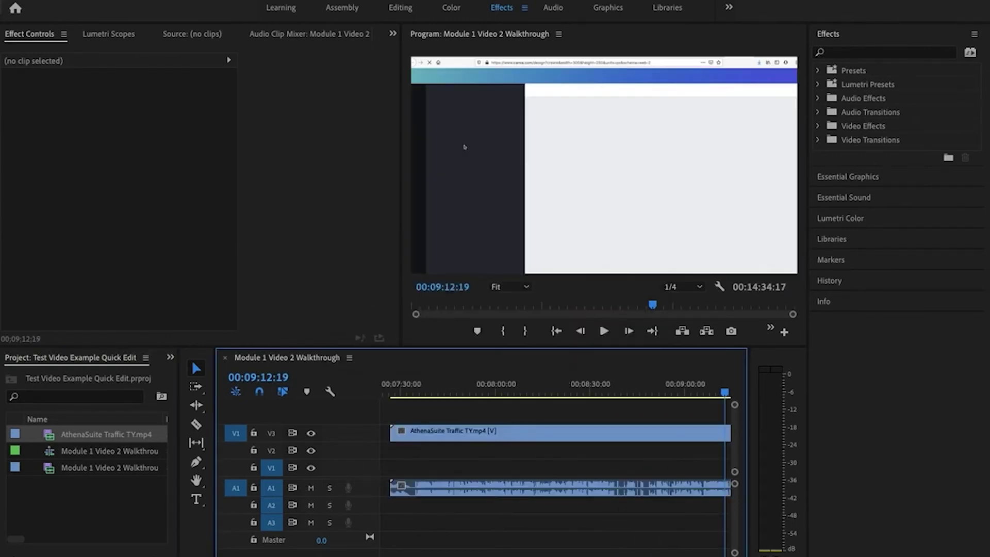
left_click(481, 438)
key("Delete")
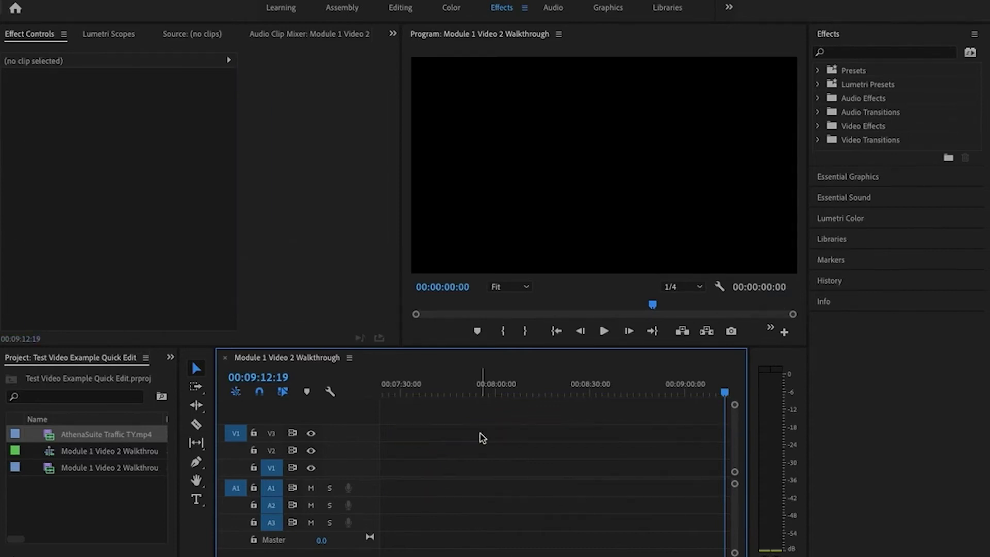
Step: Delete the Module 1 Video 2 sequence and clip from the project
left_click(91, 439)
key("BackSpace")
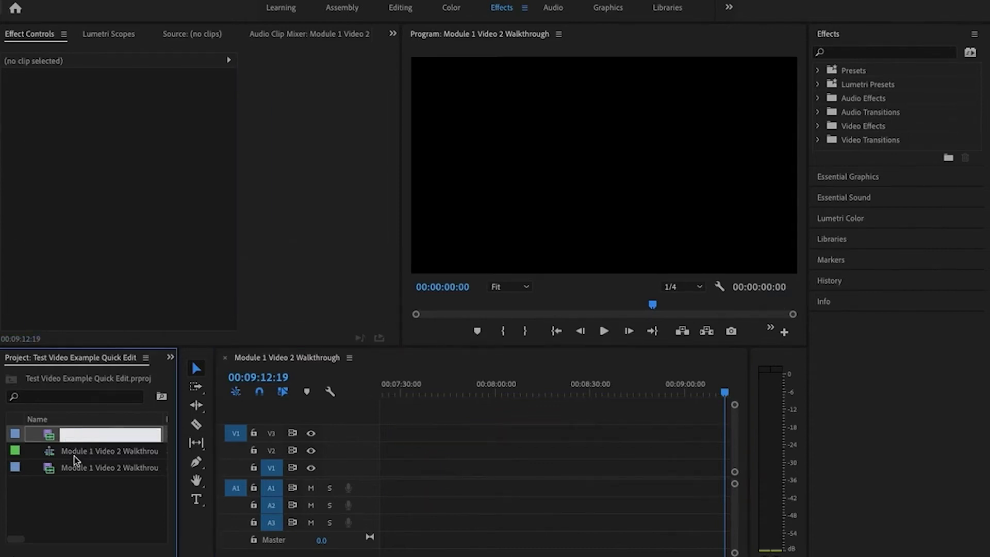
left_click(75, 451)
key("Delete")
left_click(77, 437)
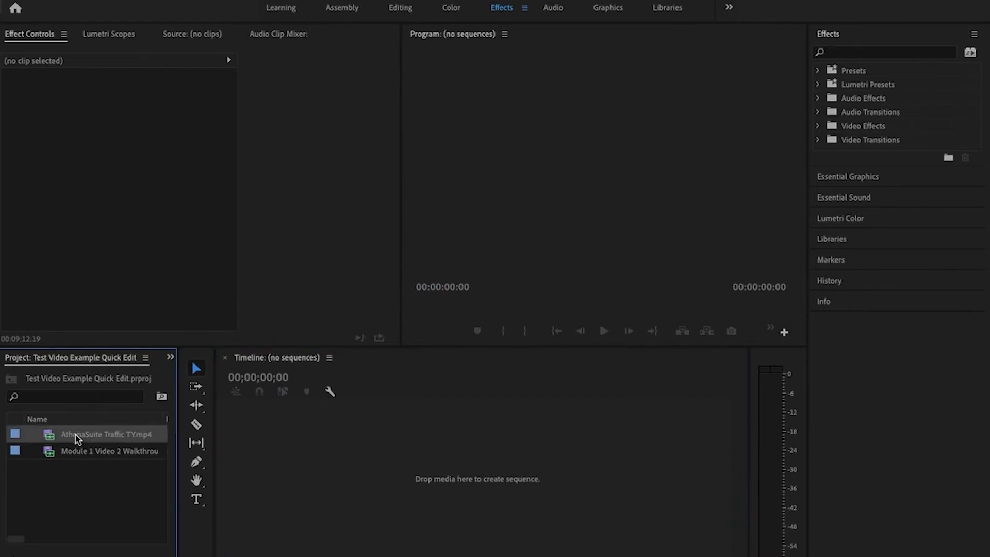
left_click(82, 451)
key("Delete")
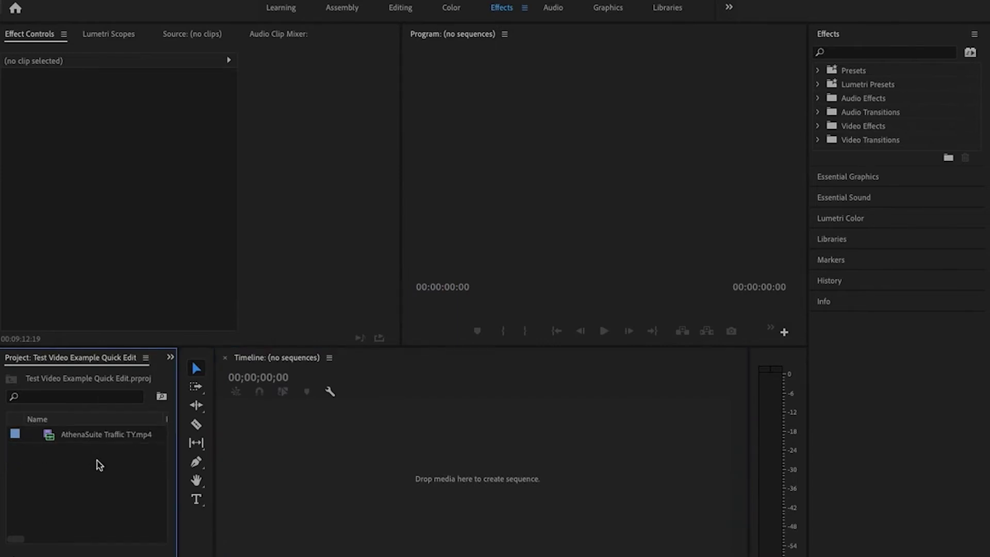
Step: Create an AthenaSuite Traffic TY sequence, preview it, then remove its clip
left_click(58, 436)
left_click_drag(58, 437, 301, 483)
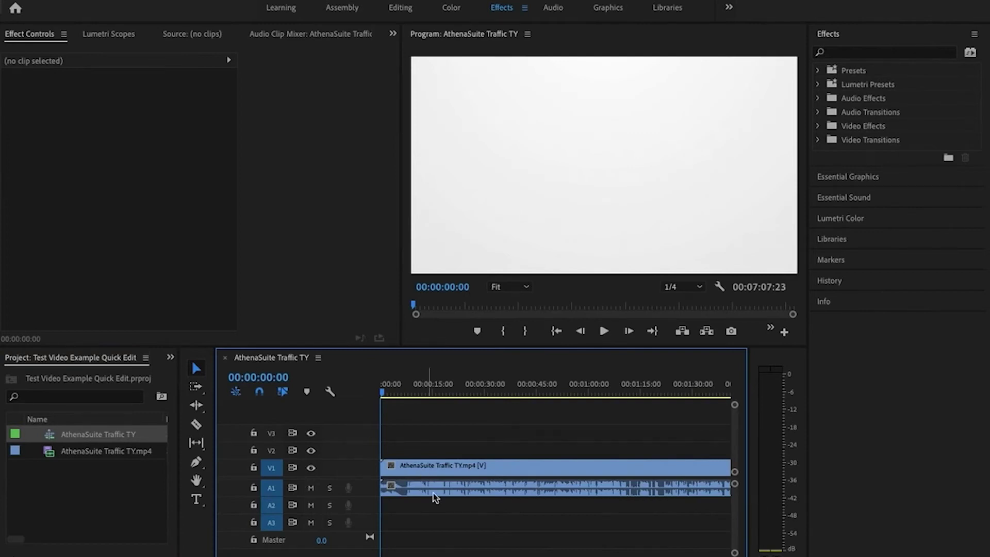
key("=")
key("=")
key("=")
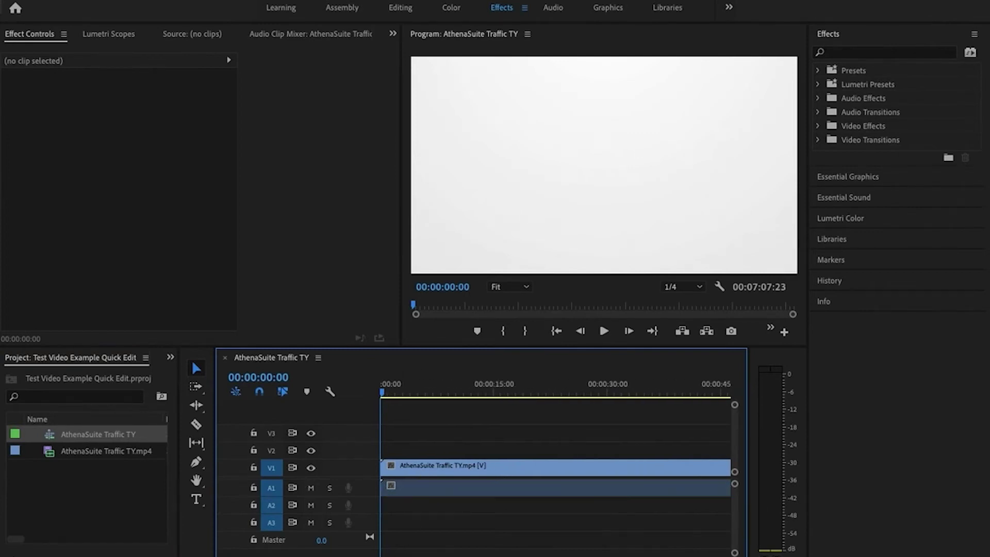
key("space")
key("space")
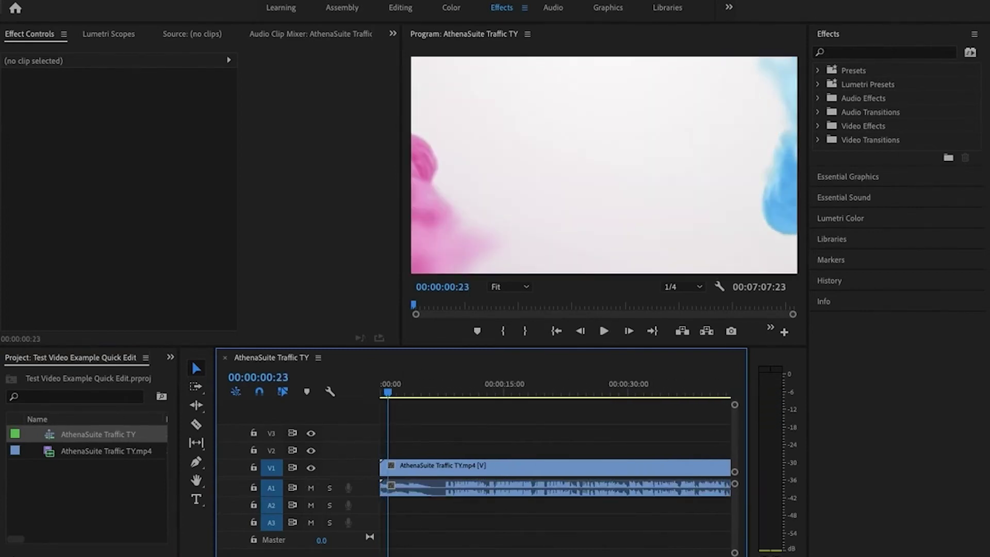
left_click(456, 476)
key("Delete")
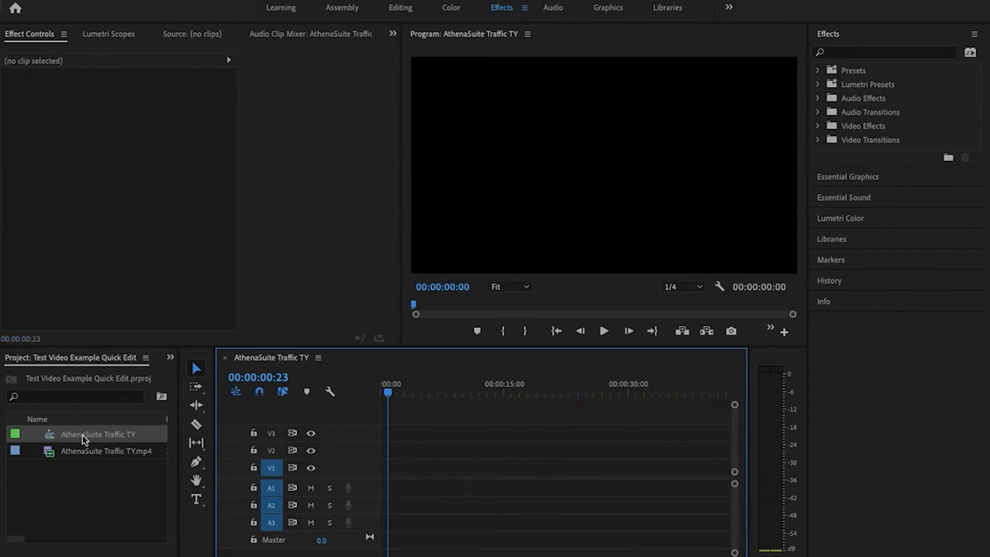
left_click(86, 454, "shift")
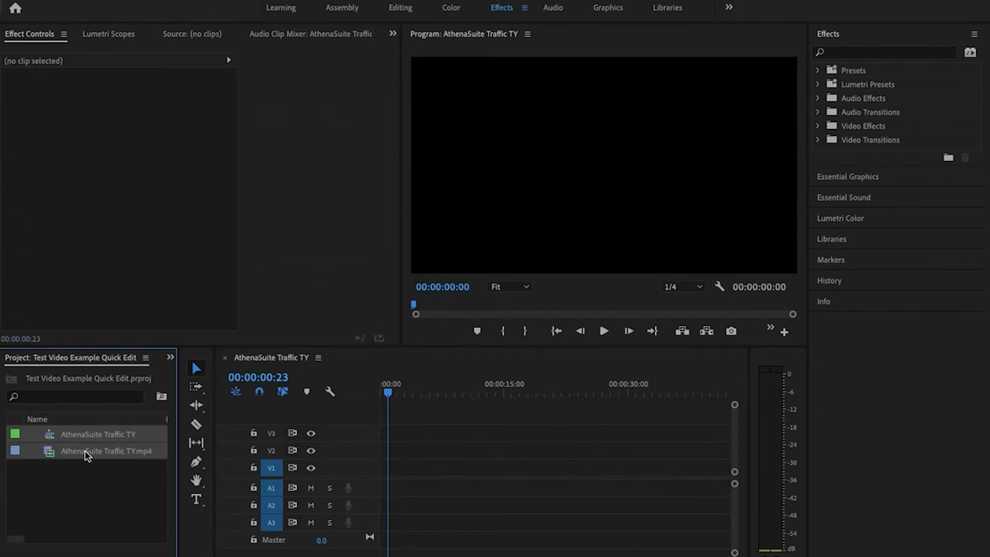
Step: Delete both project items and browse the import dialog to the AthenaSuite folder
key("Delete")
double_click(132, 460)
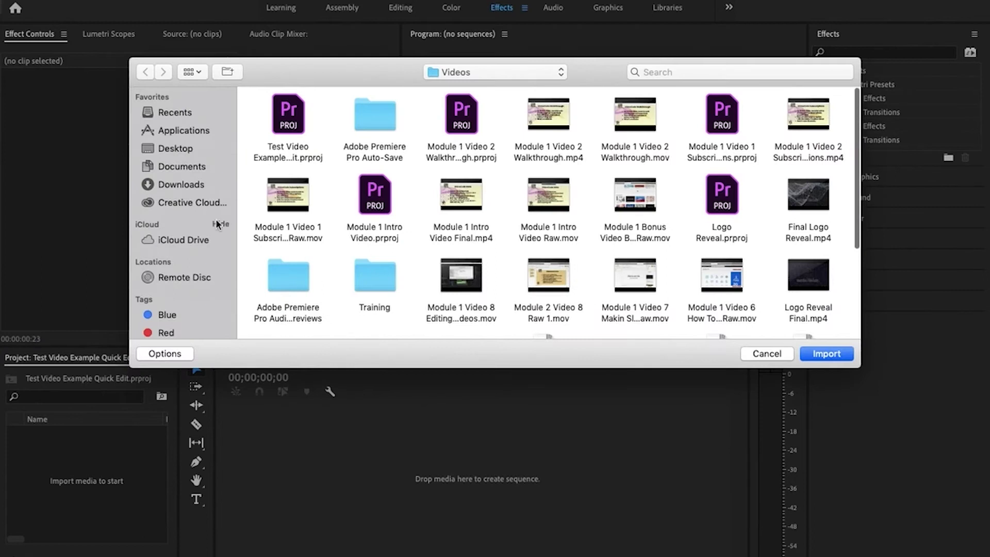
left_click(198, 172)
double_click(375, 123)
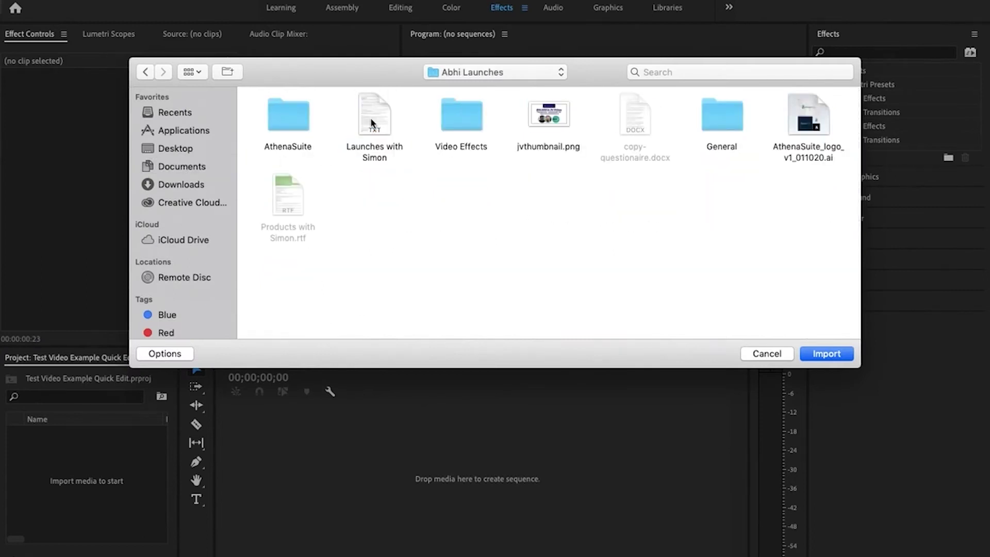
double_click(284, 117)
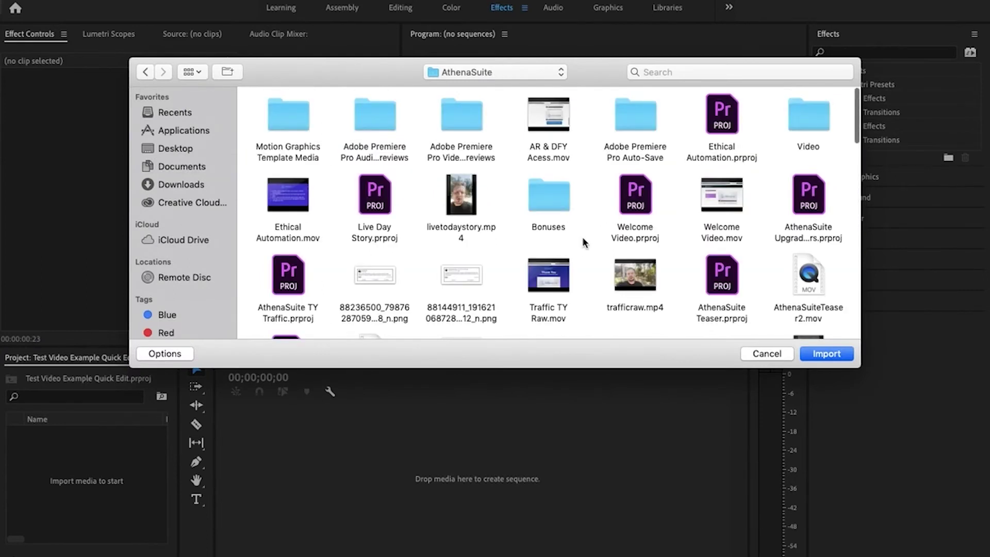
scroll(583, 240, "down", 4)
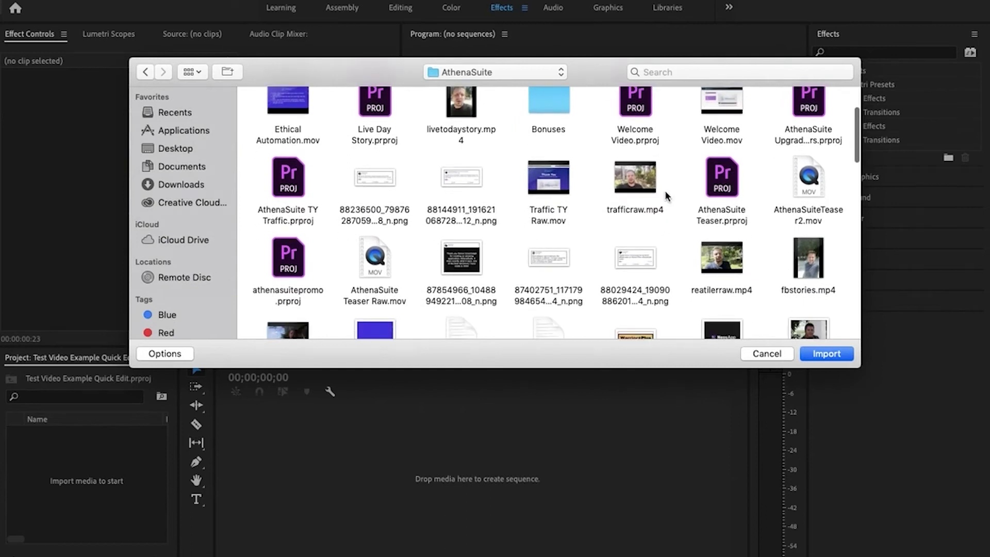
Step: Import trafficraw.mp4, build a sequence from it, and open the Sequence menu
double_click(649, 187)
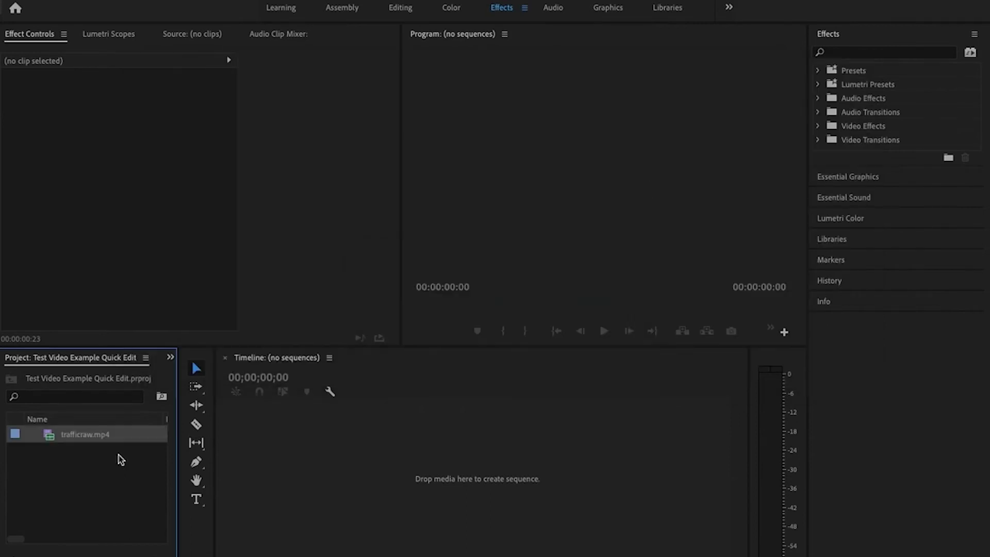
left_click_drag(92, 438, 356, 478)
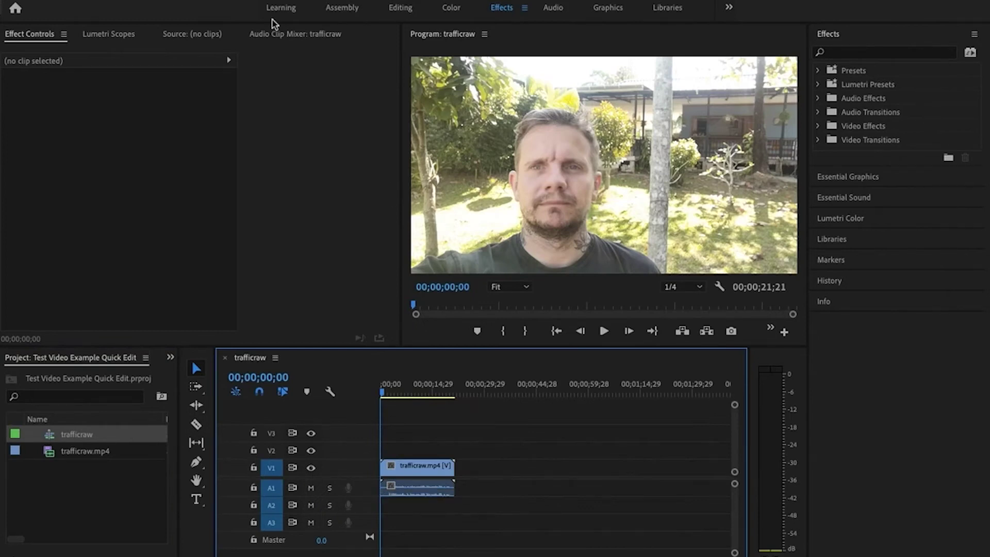
left_click(205, 1)
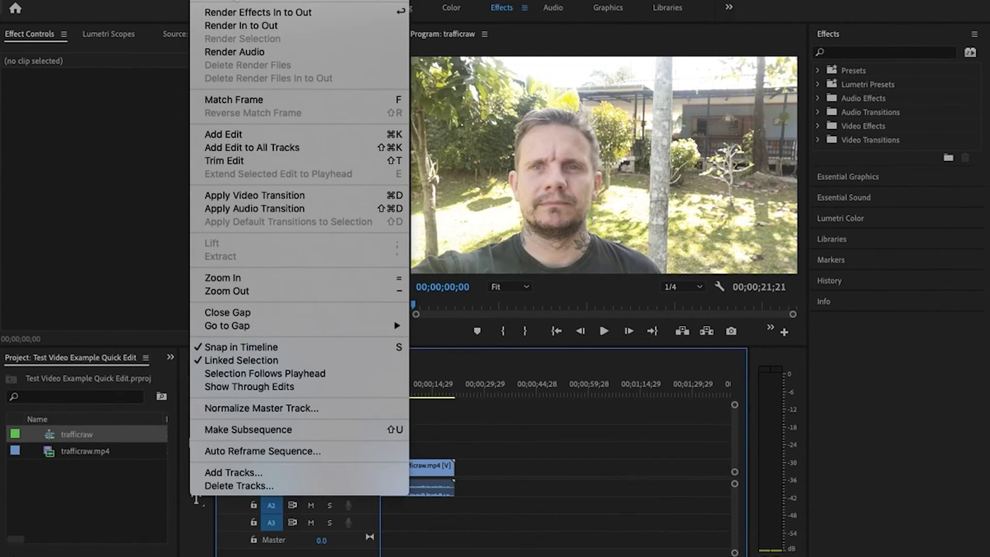
Step: In Sequence Settings, set Timebase 24.00 fps, QuickTime previews with DNxHR/DNxHD codec, and discard old previews
left_click(232, 1)
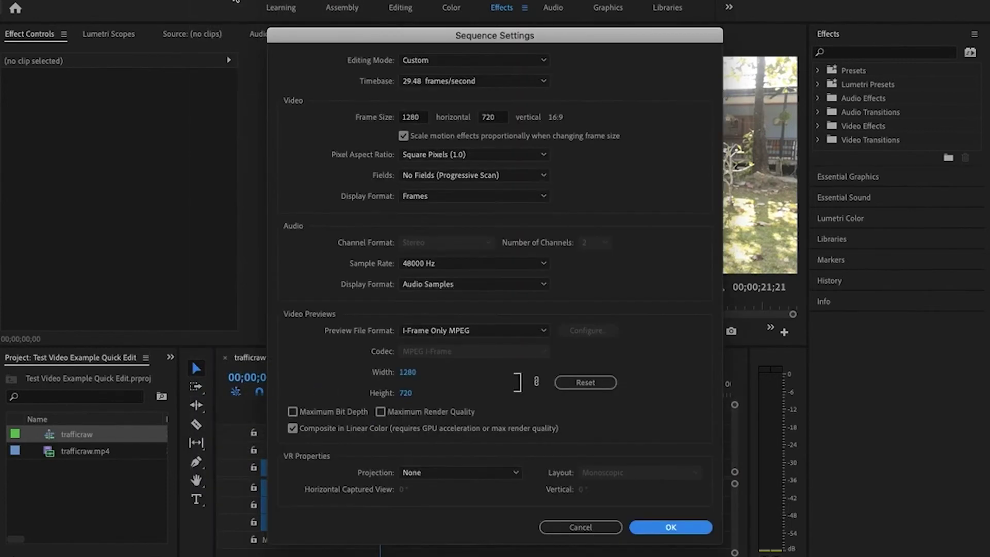
left_click(421, 82)
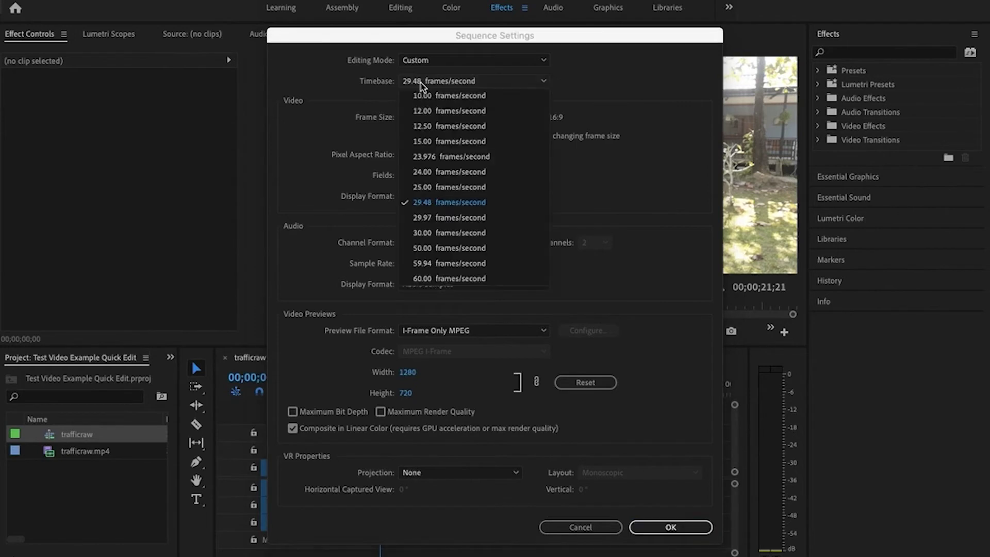
left_click(429, 174)
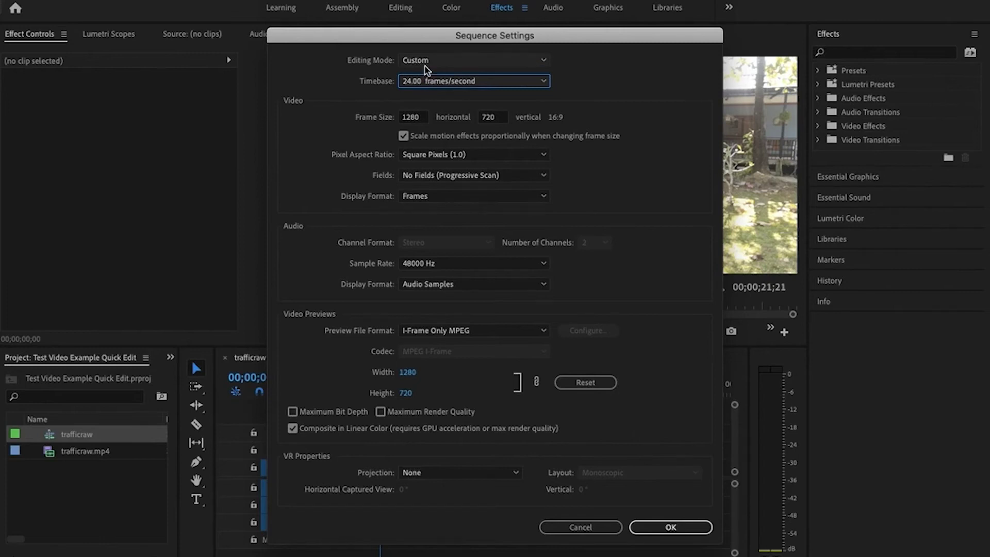
left_click(416, 332)
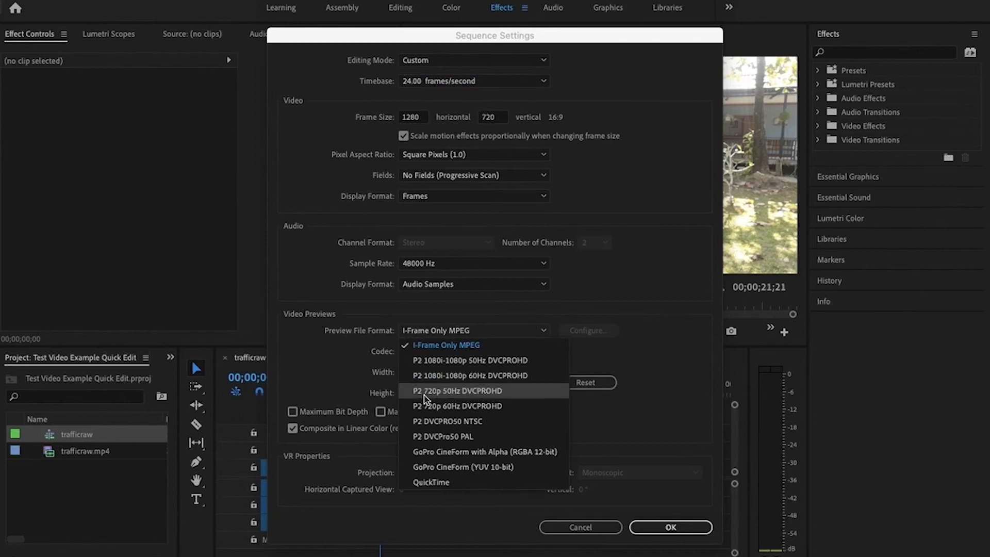
left_click(429, 482)
left_click(431, 353)
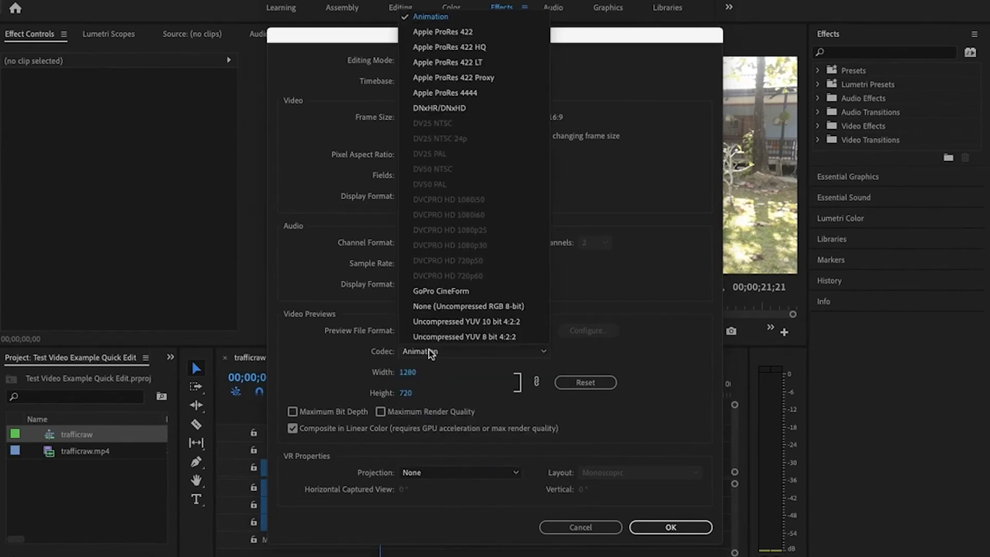
left_click(443, 108)
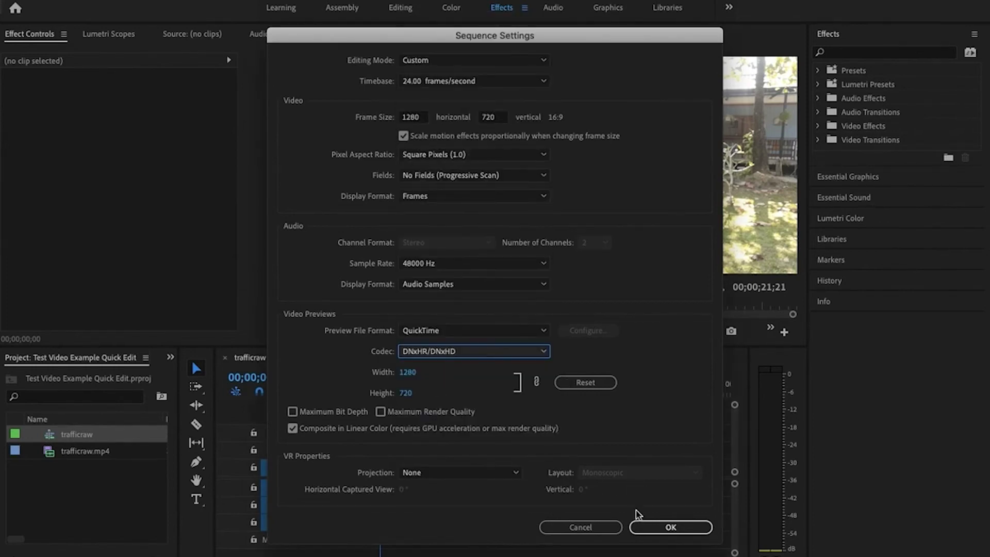
left_click(644, 530)
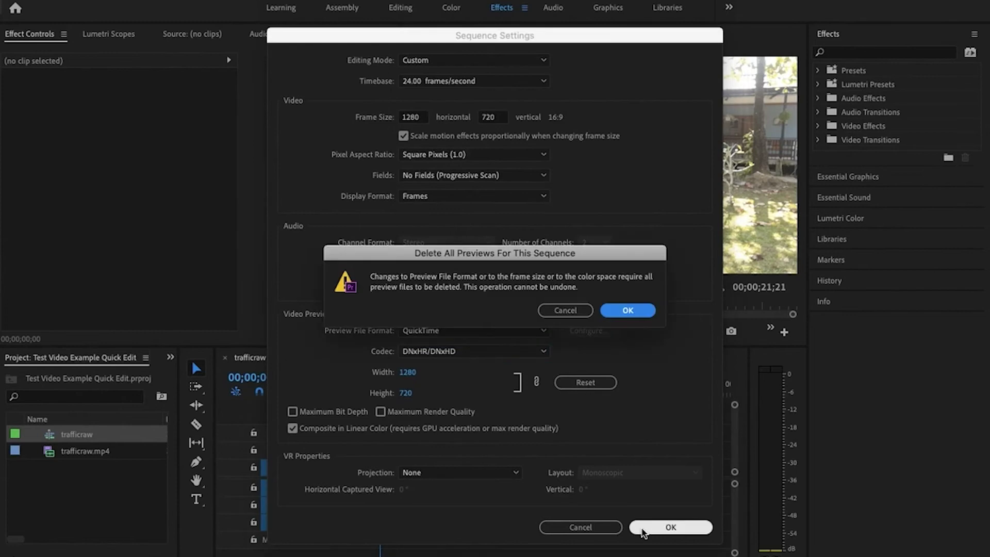
left_click(628, 310)
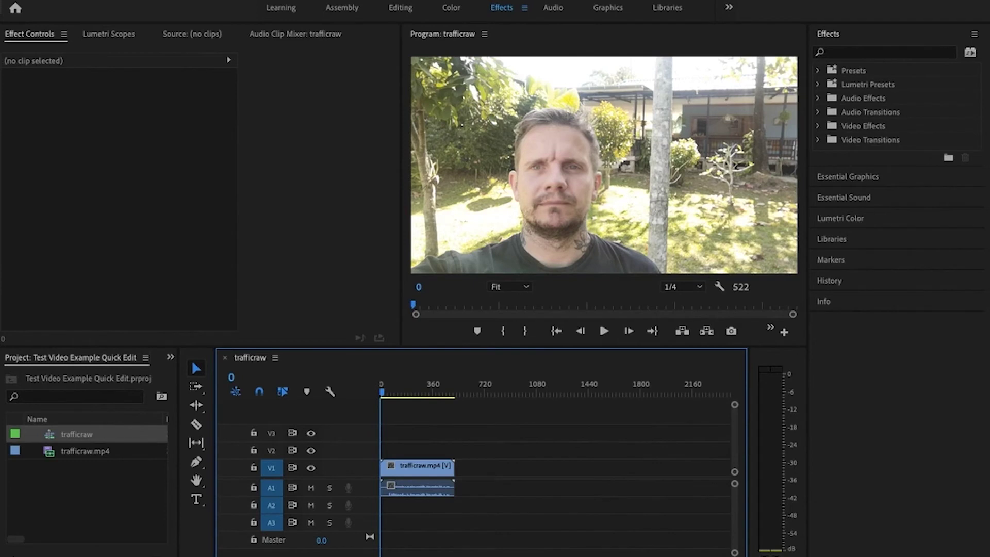
Step: Zoom into the timeline, move the playhead to around frame 58, and expand Presets
key("equal")
key("equal")
key("equal")
key("equal")
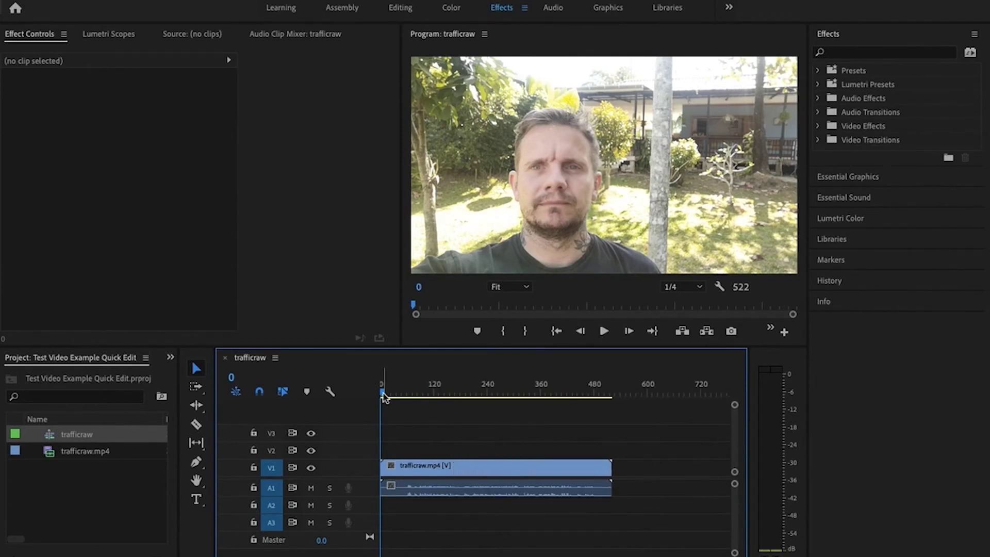
mouse_move(383, 397)
left_mouse_down()
mouse_move(414, 397)
mouse_move(402, 395)
left_mouse_up()
left_click(819, 70)
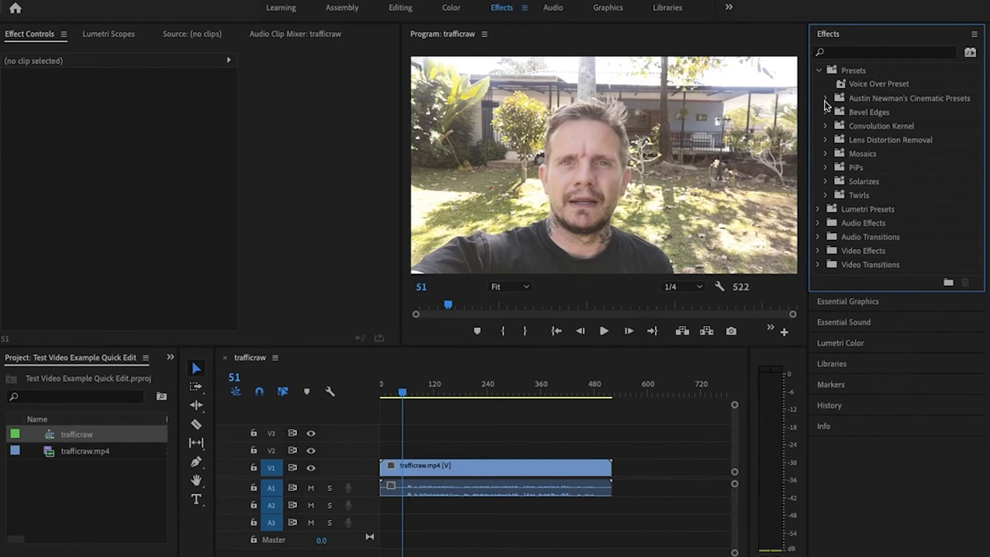
Step: Expand and browse the Audio Effects list, then collapse it again
left_click(818, 224)
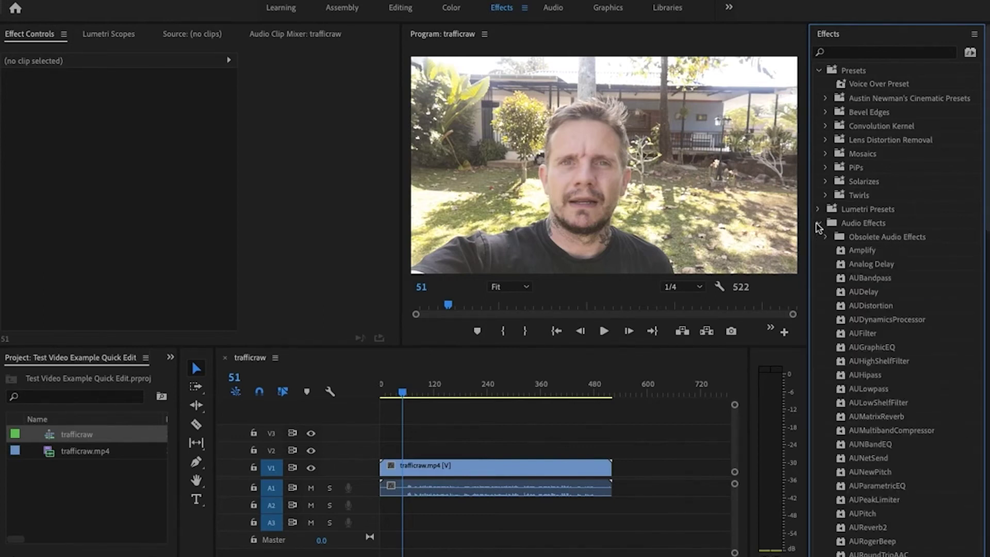
scroll(856, 330, "down", 2)
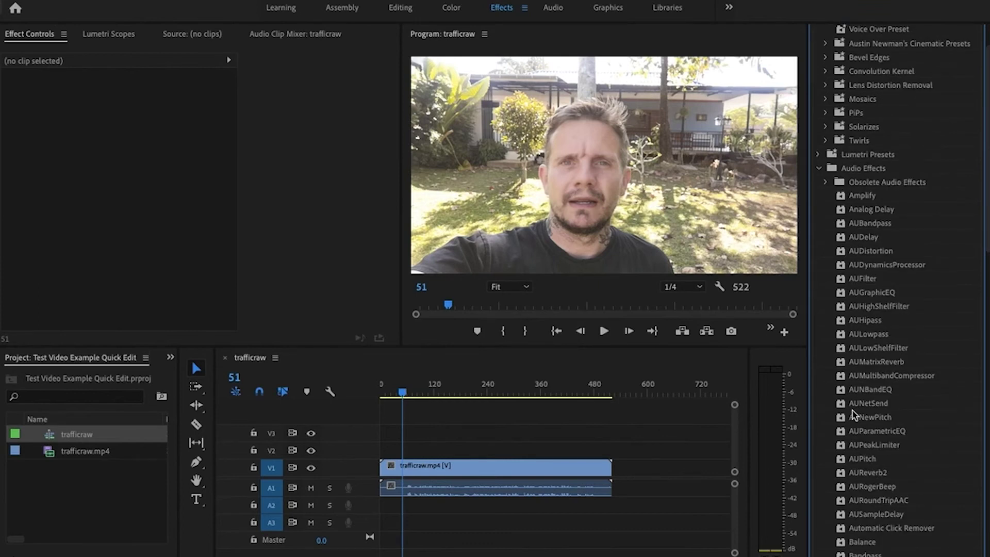
scroll(853, 411, "down", 2)
scroll(852, 411, "down", 2)
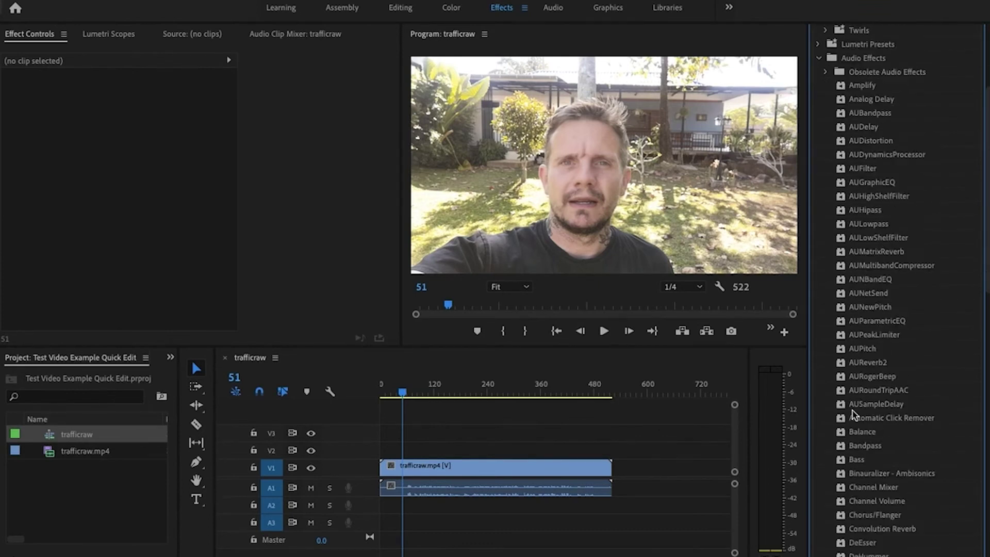
scroll(853, 410, "up", 2)
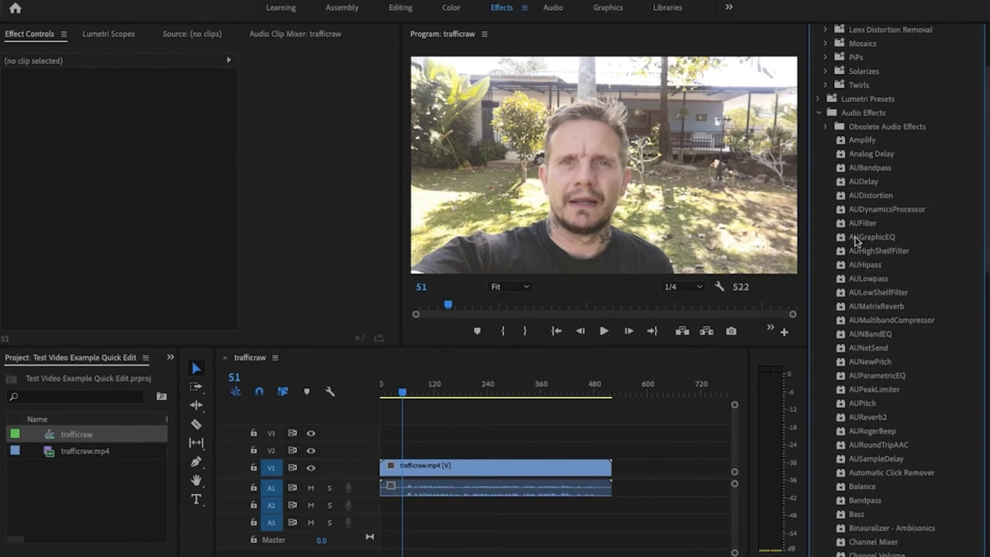
left_click(820, 114)
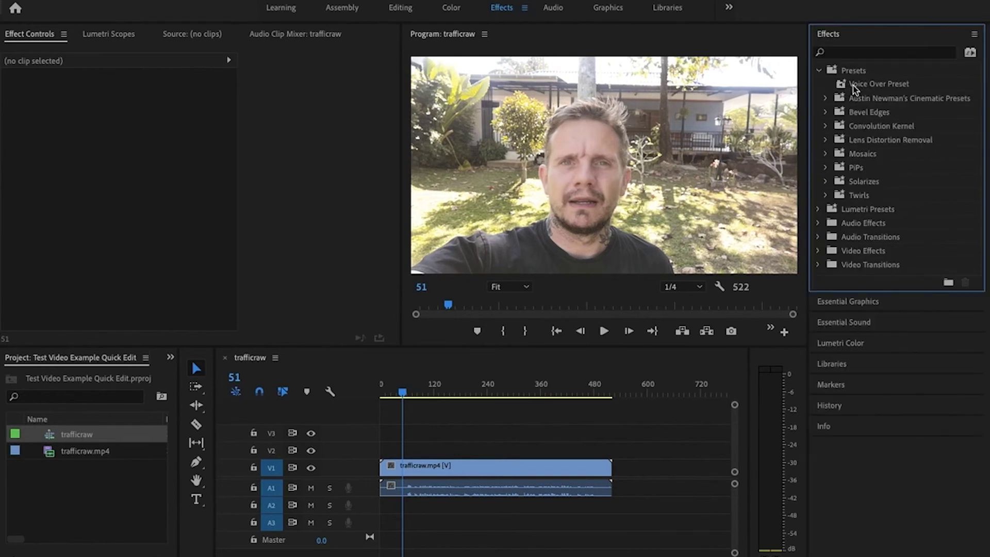
Step: Apply Voice Over Preset to the A1 audio and Fuji Reala 500D Kodak 2393 to V1, then play
left_click_drag(843, 89, 500, 498)
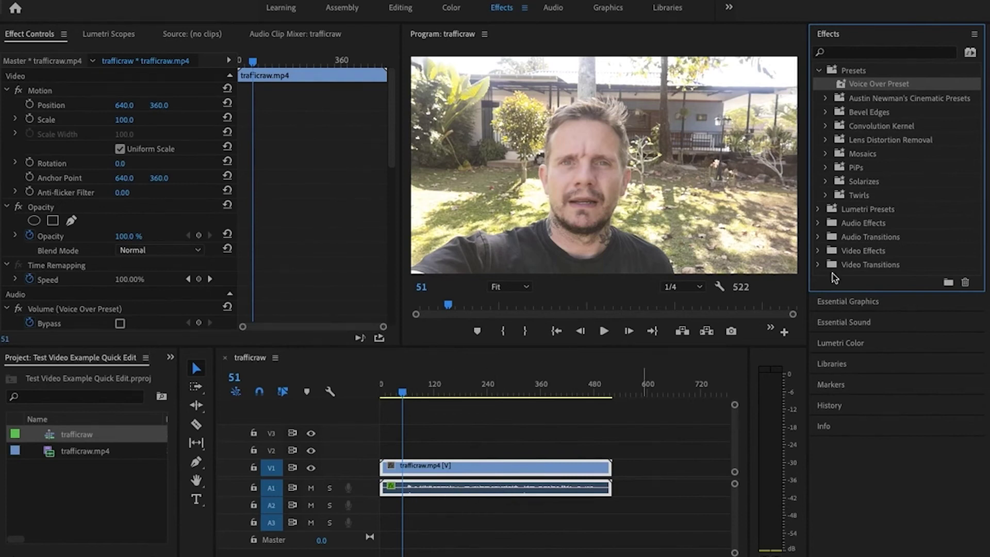
left_click(818, 209)
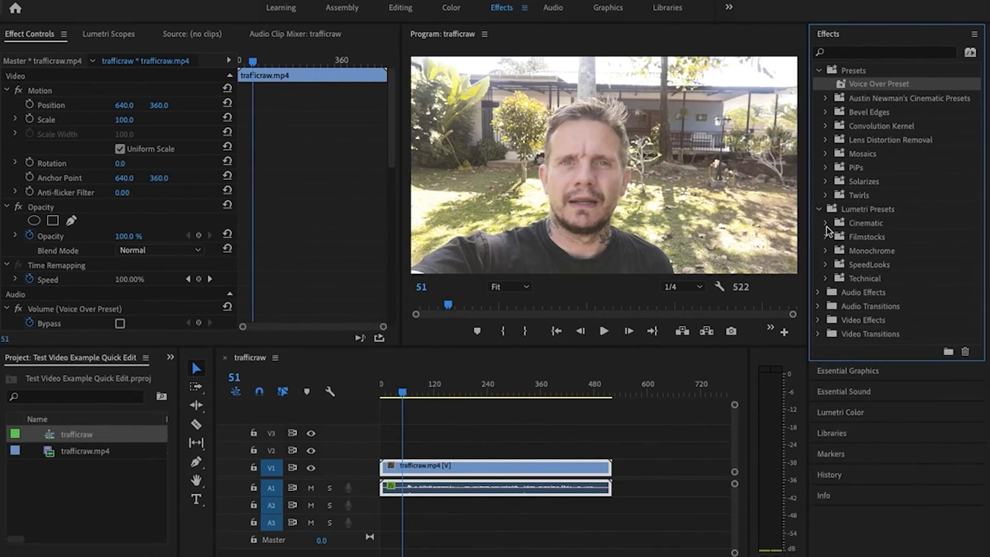
left_click(826, 238)
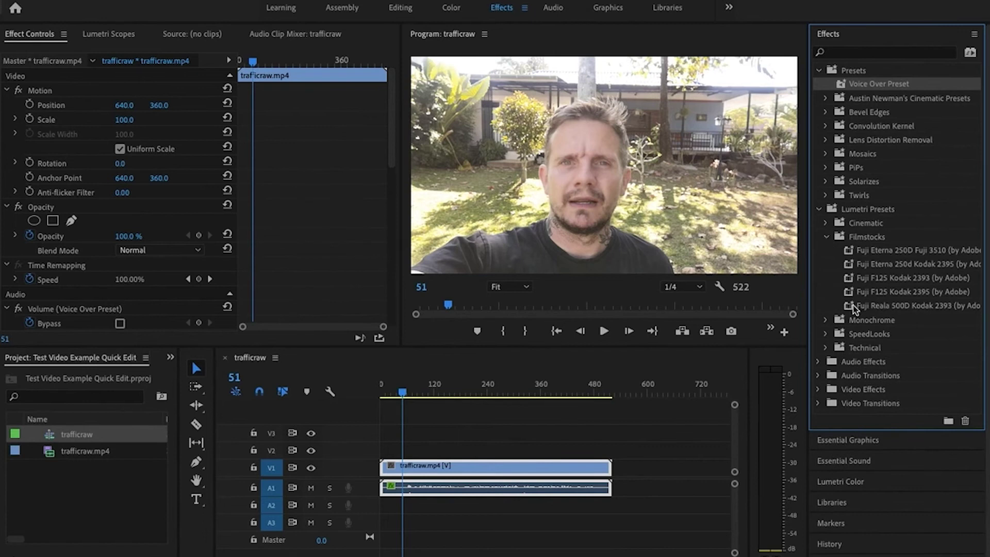
left_click_drag(854, 307, 538, 472)
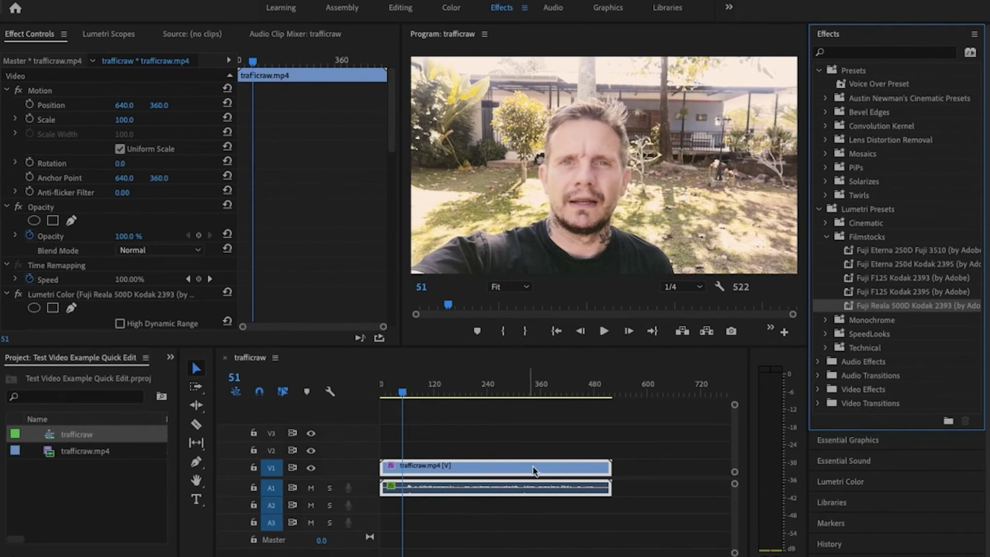
key("space")
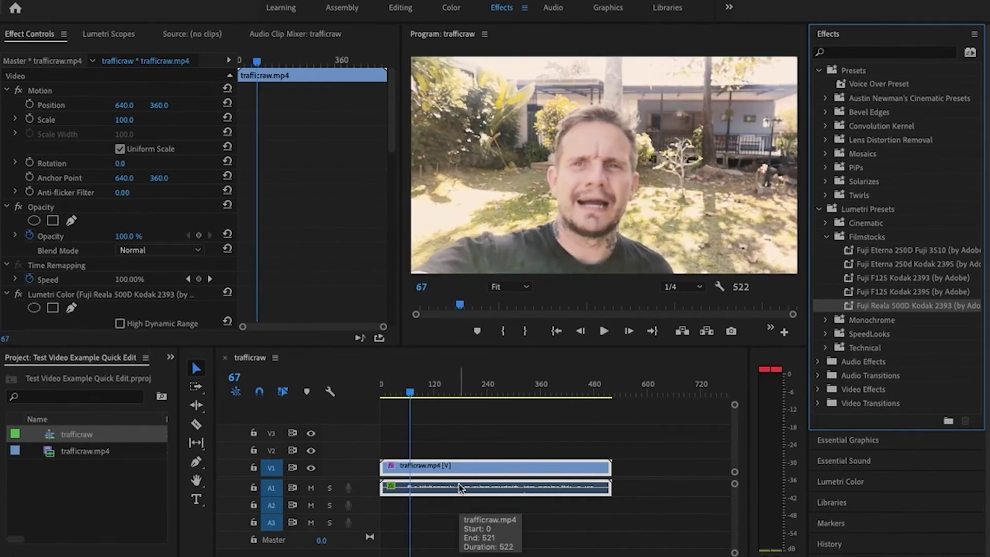
Step: Park the playhead at frame 60, razor the trafficraw clip there, then return to Selection
left_click(408, 395)
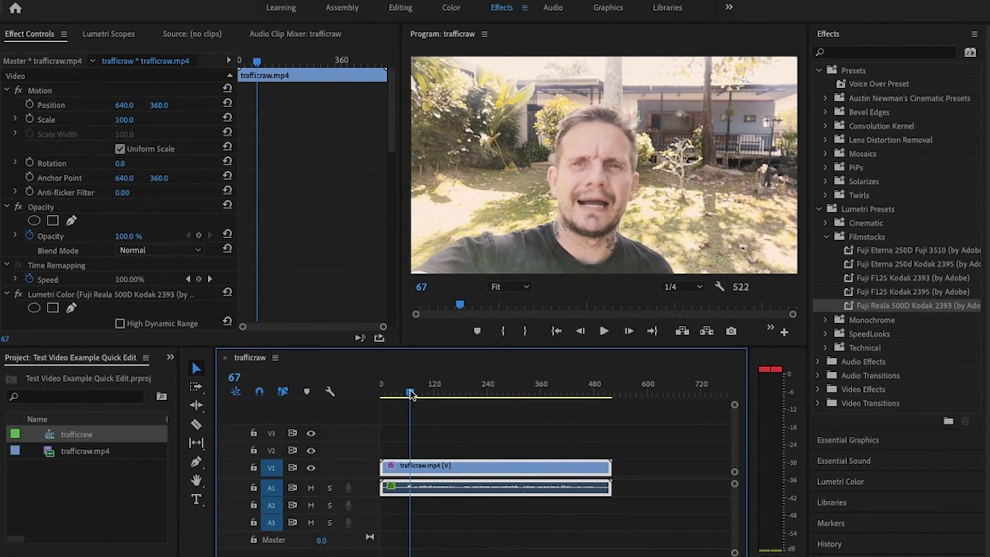
left_click_drag(408, 394, 407, 394)
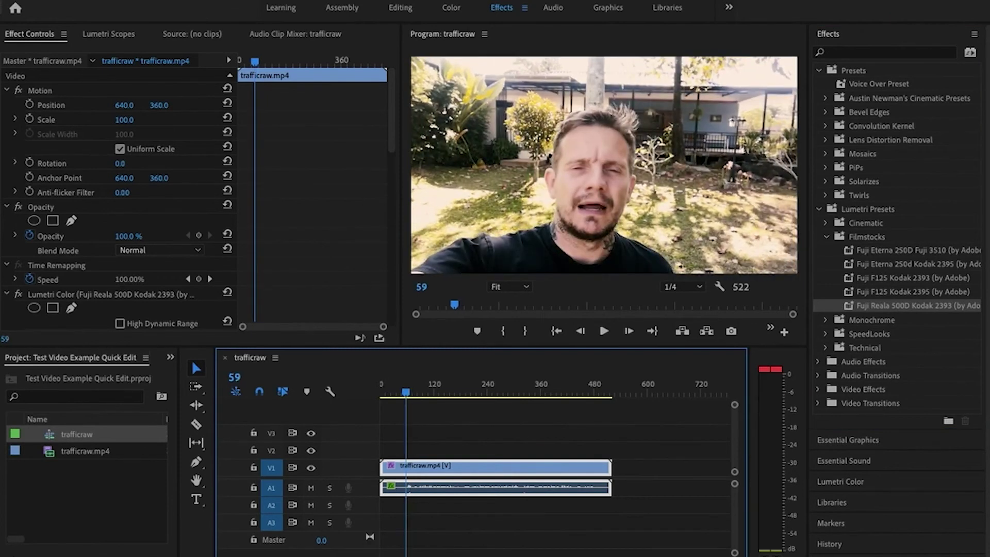
key("minus")
key("minus")
key("equal")
key("equal")
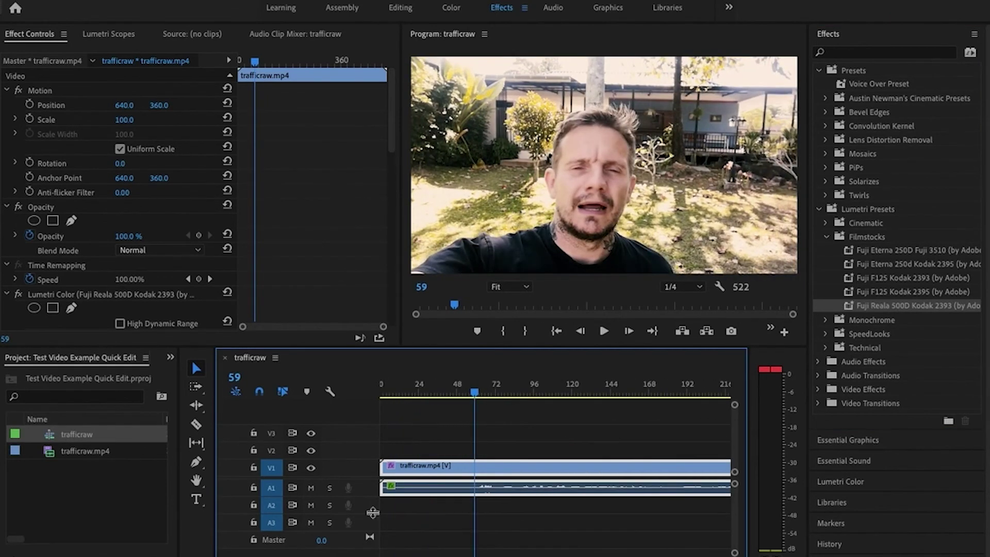
left_click(475, 395)
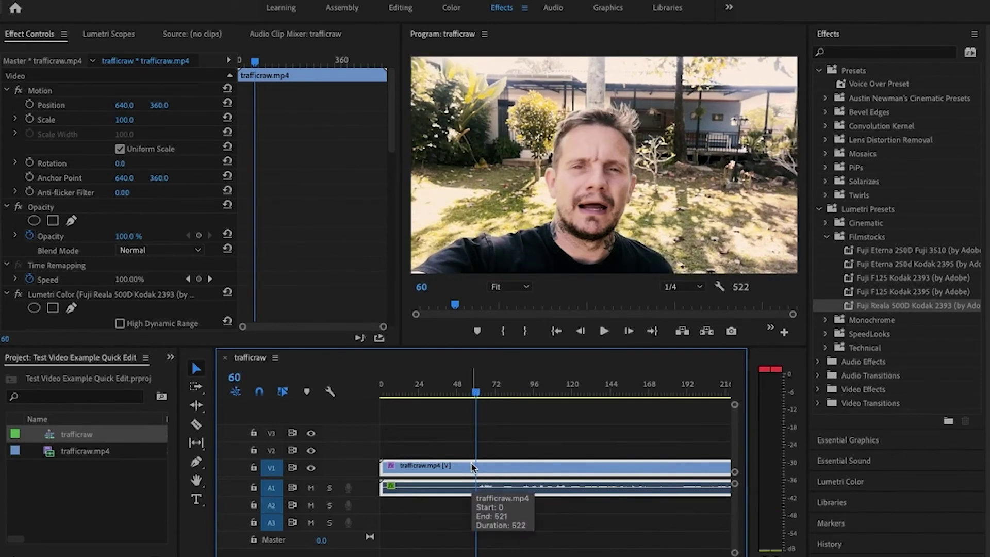
key("c")
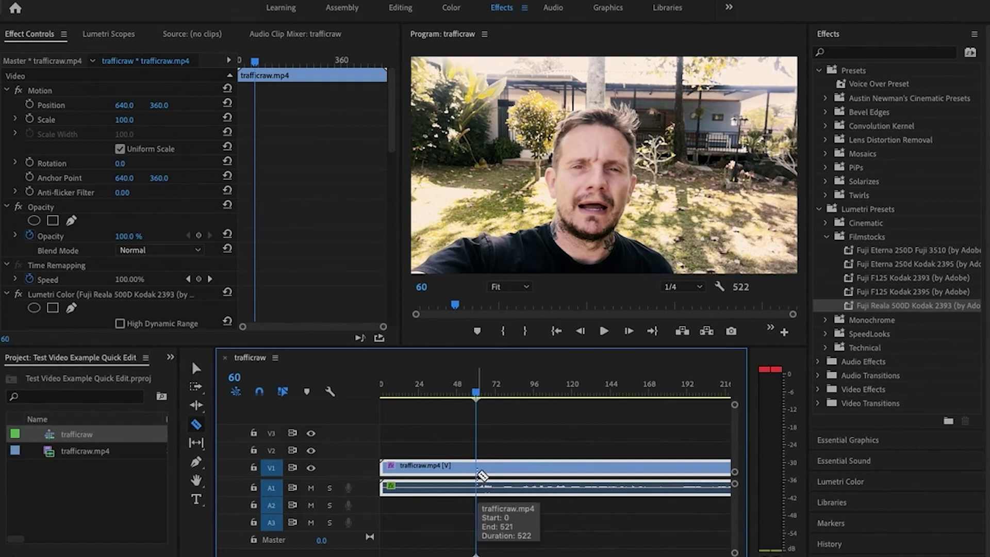
left_click(480, 470)
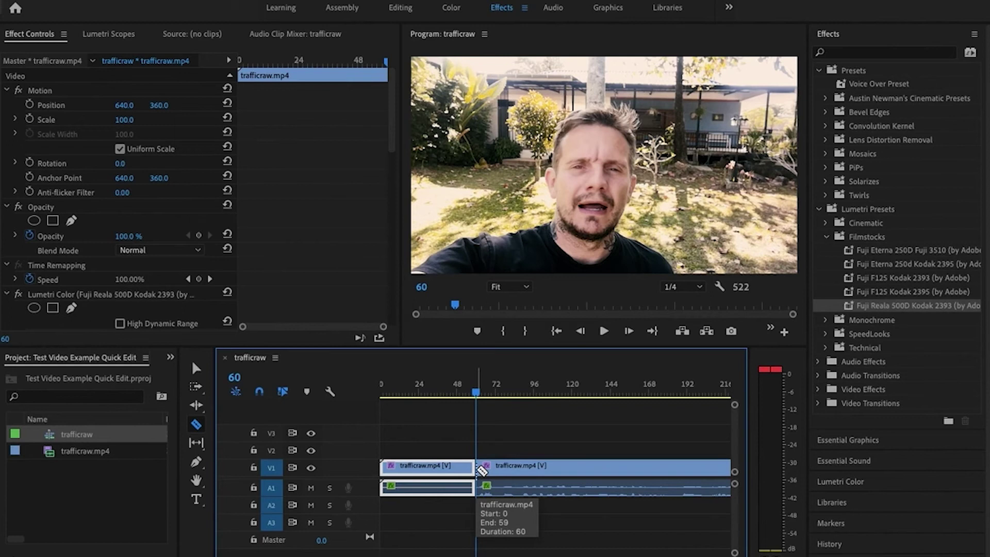
key("v")
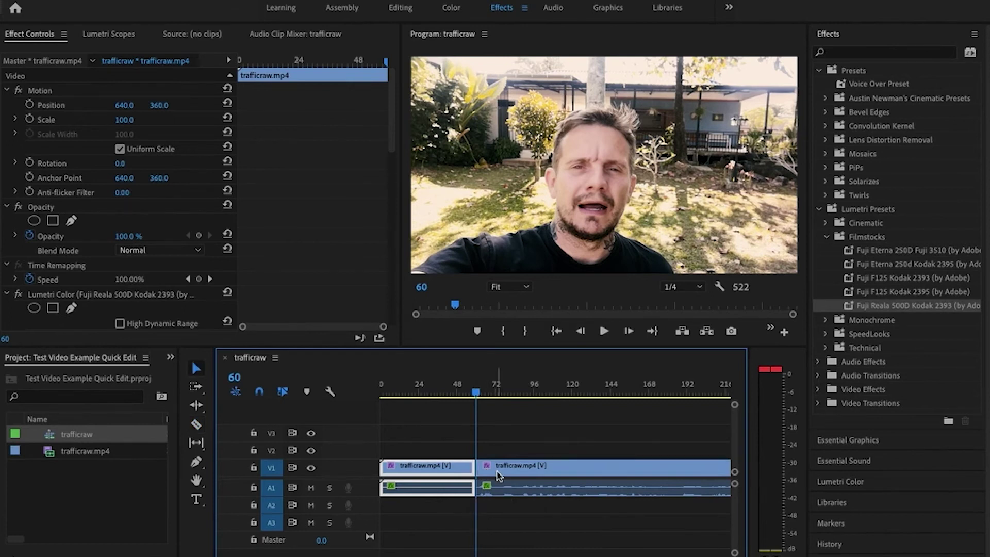
mouse_move(499, 472)
left_mouse_down()
mouse_move(528, 477)
mouse_move(504, 476)
left_mouse_up()
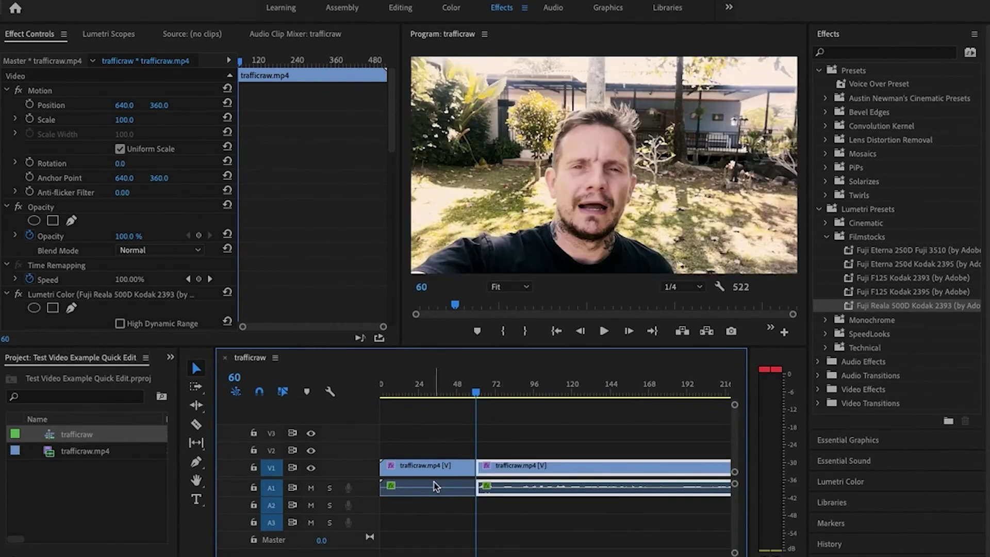
left_click(216, 3)
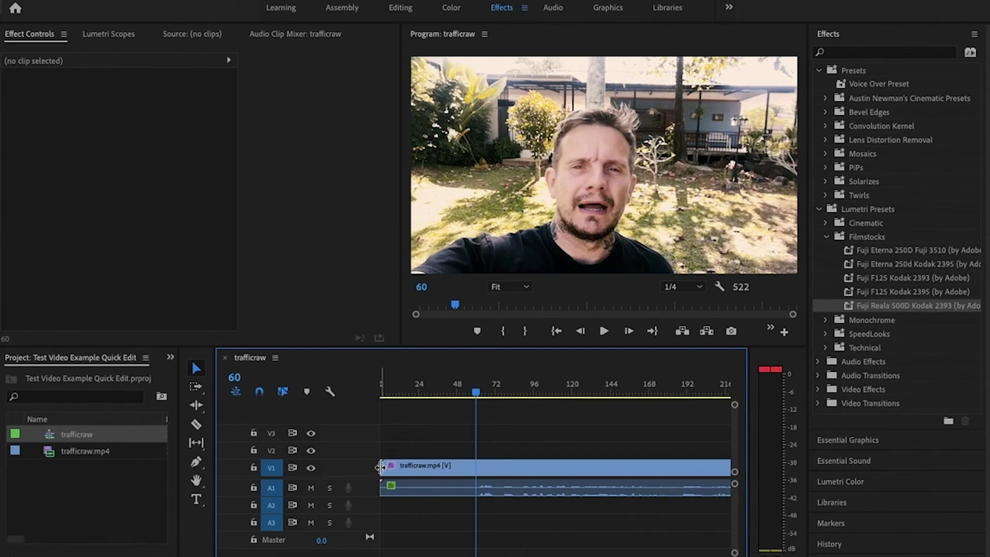
key("c")
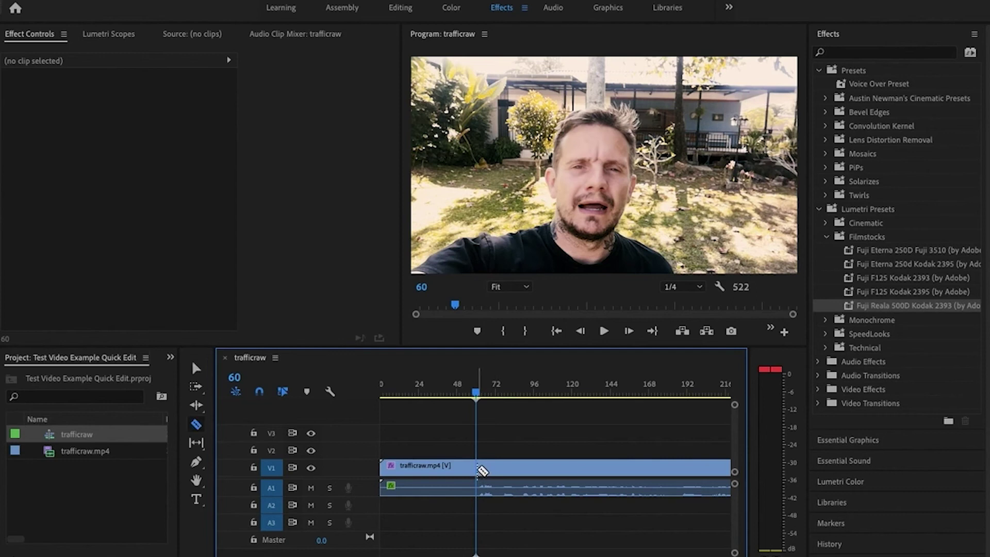
left_click(479, 468)
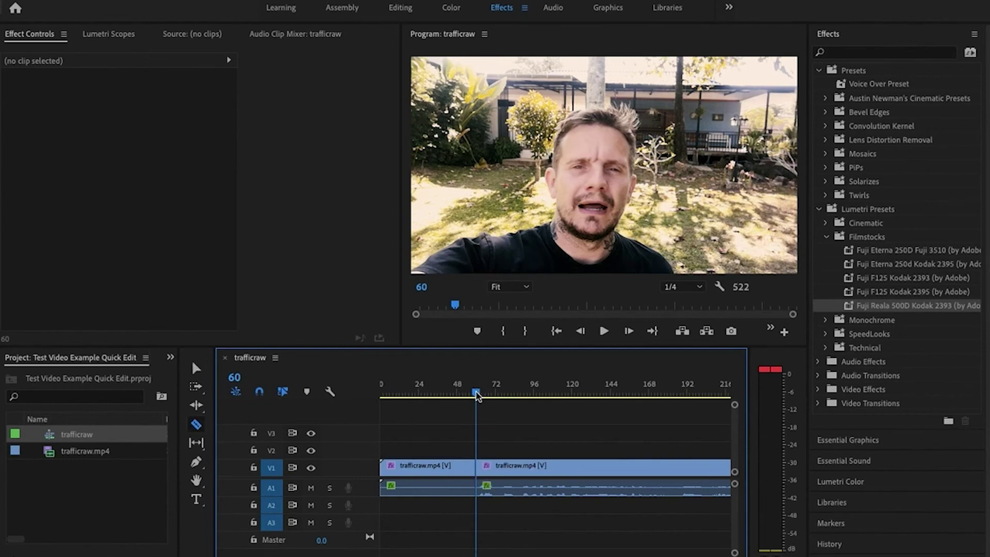
left_click_drag(476, 393, 583, 401)
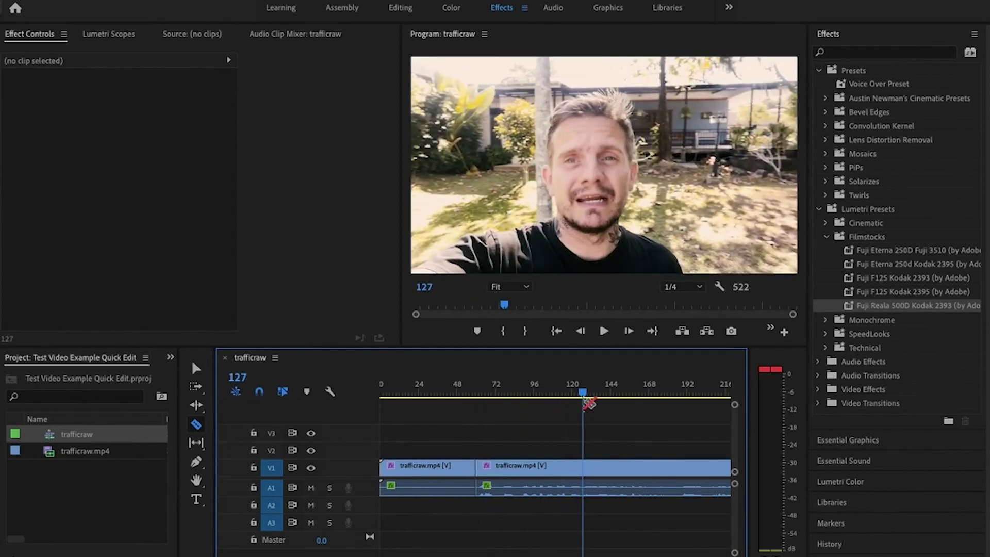
key("Up")
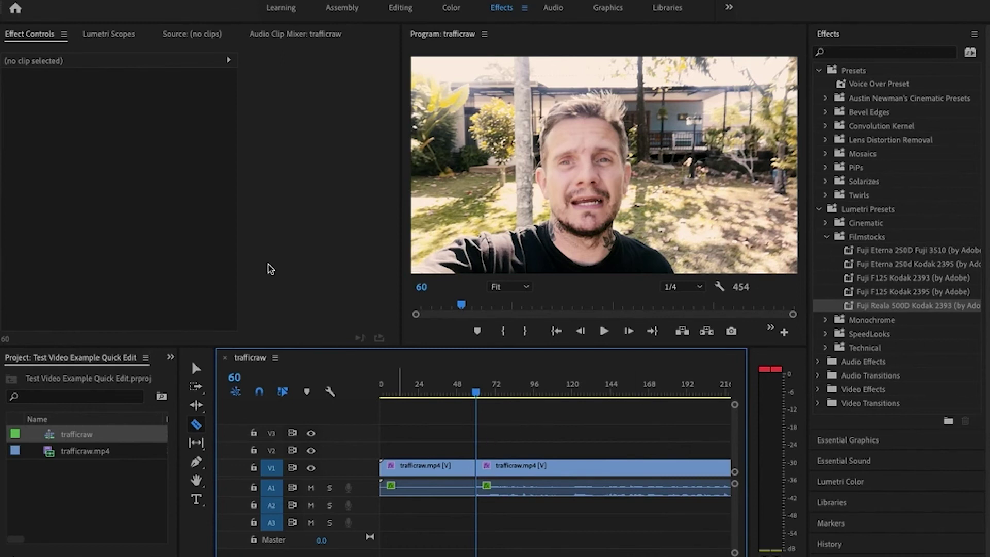
left_click(156, 1)
key("Escape")
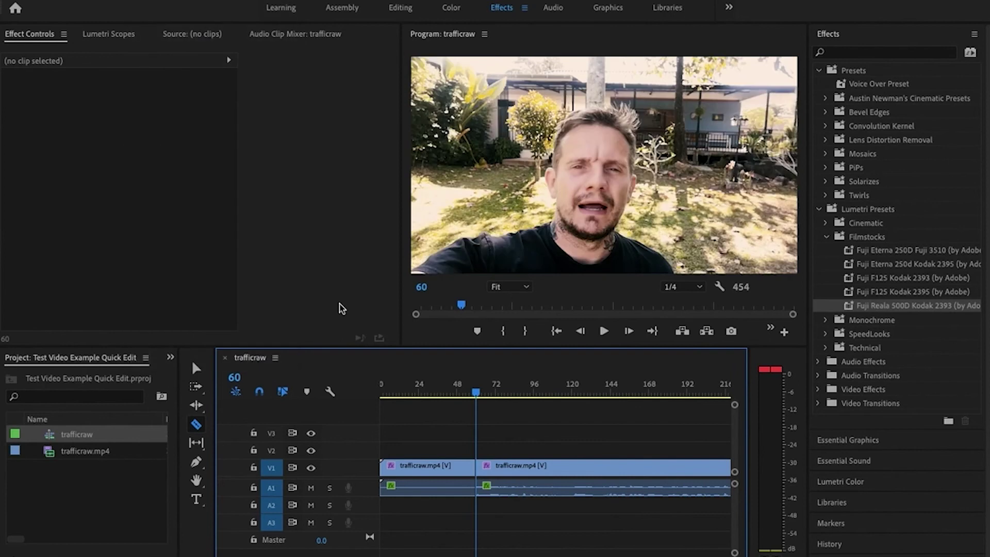
left_click(156, 0)
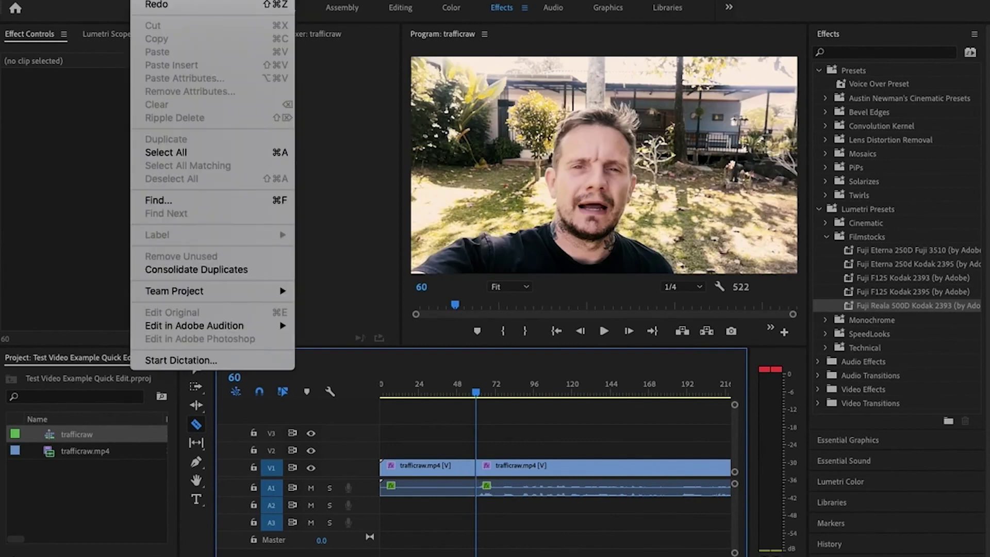
left_click(156, 0)
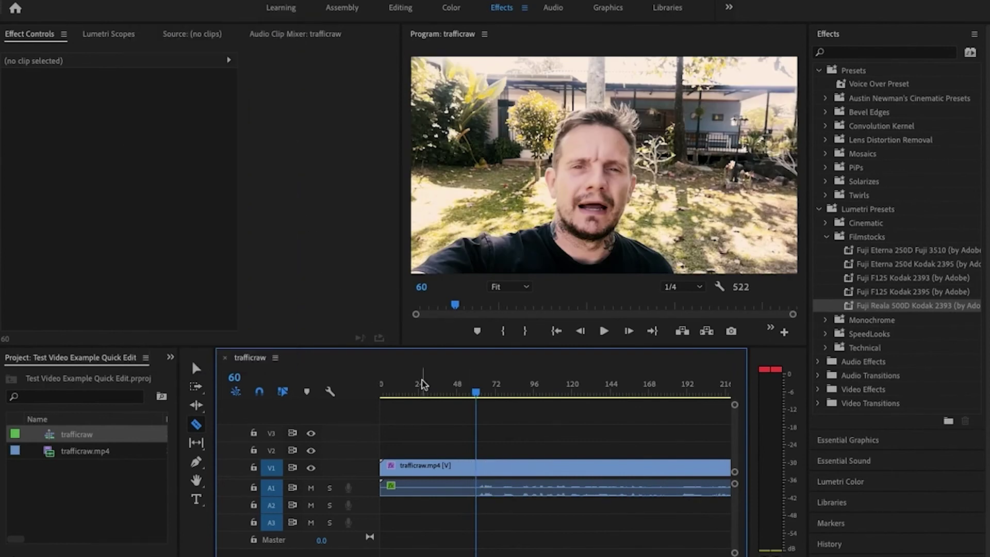
Step: Razor the clip at frame 118, undoing a misplaced first cut
mouse_move(475, 392)
left_mouse_down()
mouse_move(453, 392)
mouse_move(476, 397)
left_mouse_up()
key("Home")
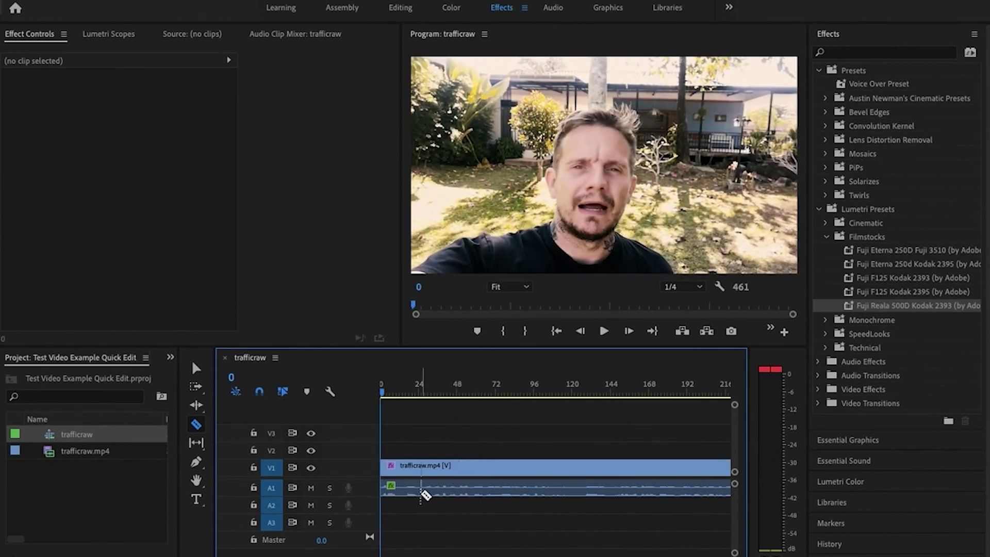
left_click_drag(382, 398, 569, 394)
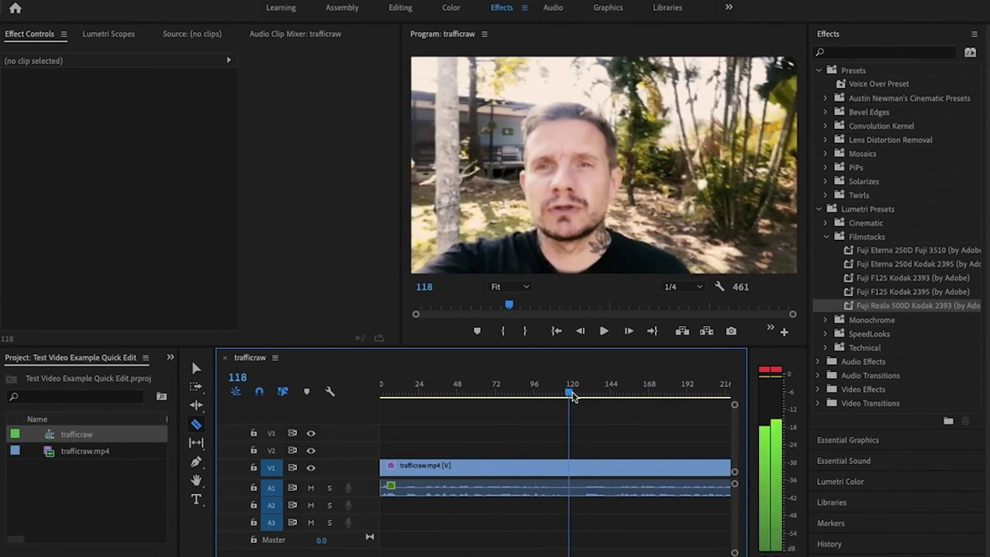
left_click(577, 488)
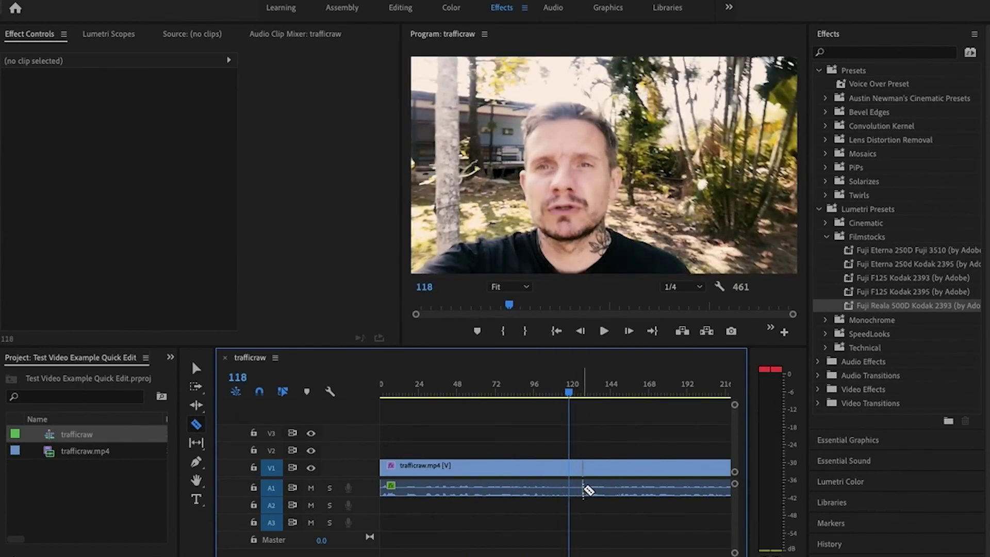
key("ctrl+z")
left_click(572, 469)
Step: Review the frame-118 cut by scrubbing around it and playing back to frame 152
left_click_drag(570, 392, 585, 393)
key("Up")
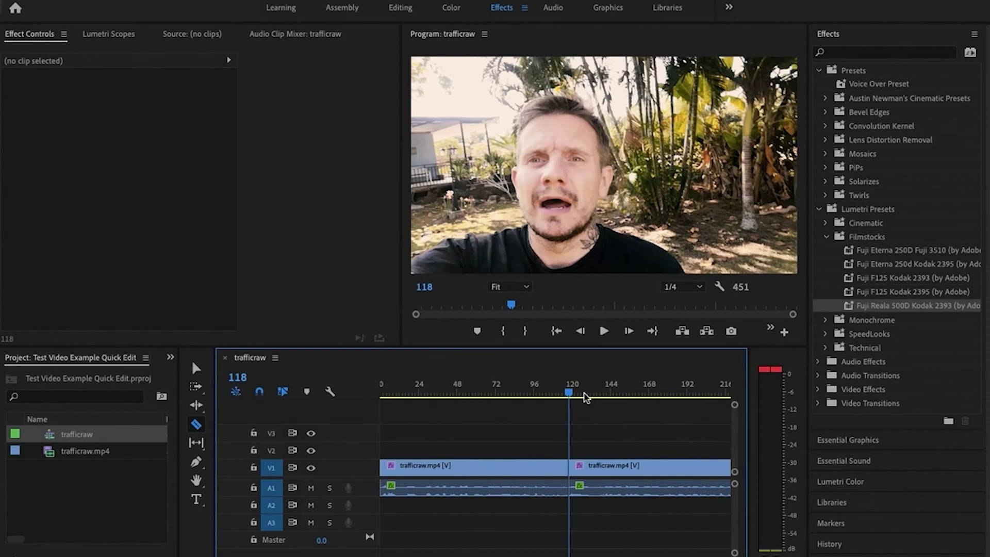
left_click_drag(568, 393, 544, 400)
key("space")
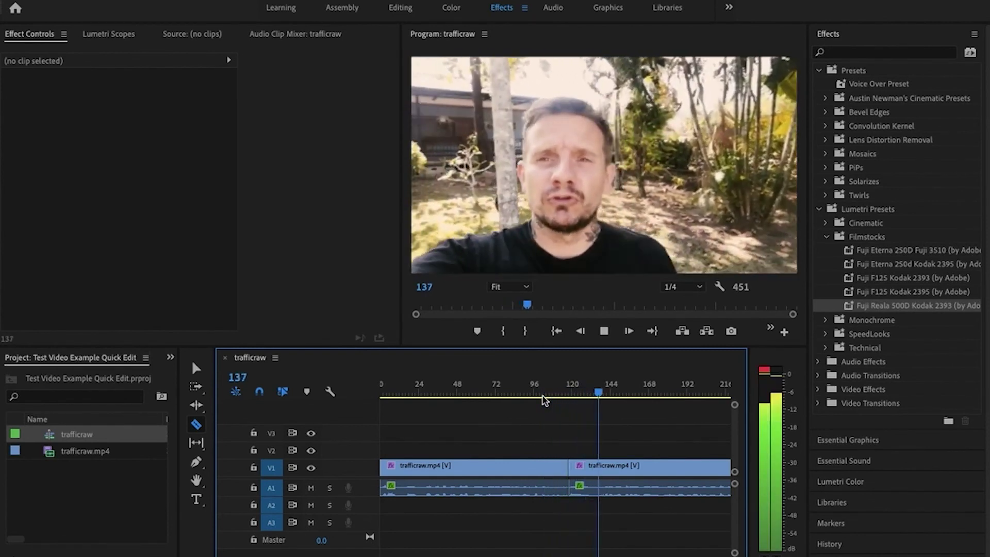
key("space")
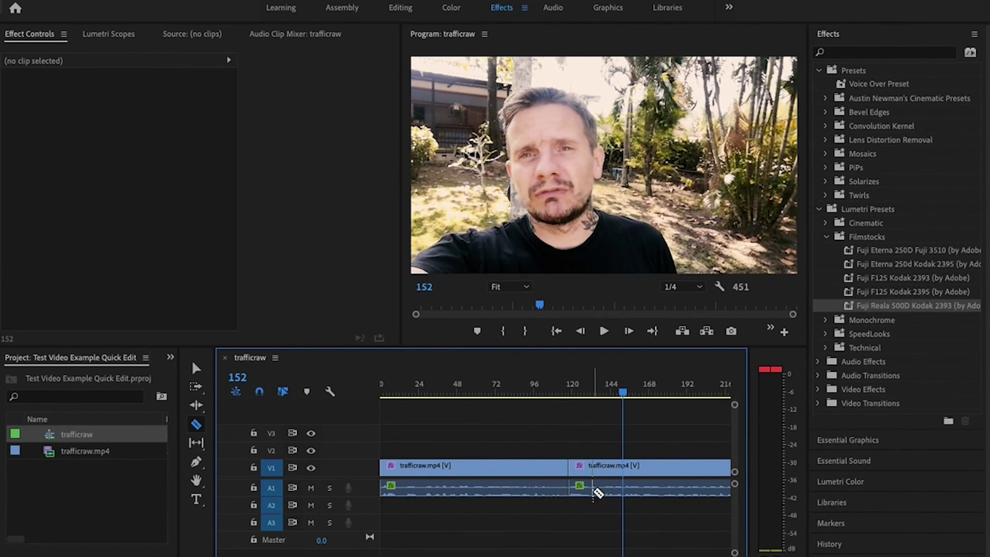
scroll(592, 491, "right", 5)
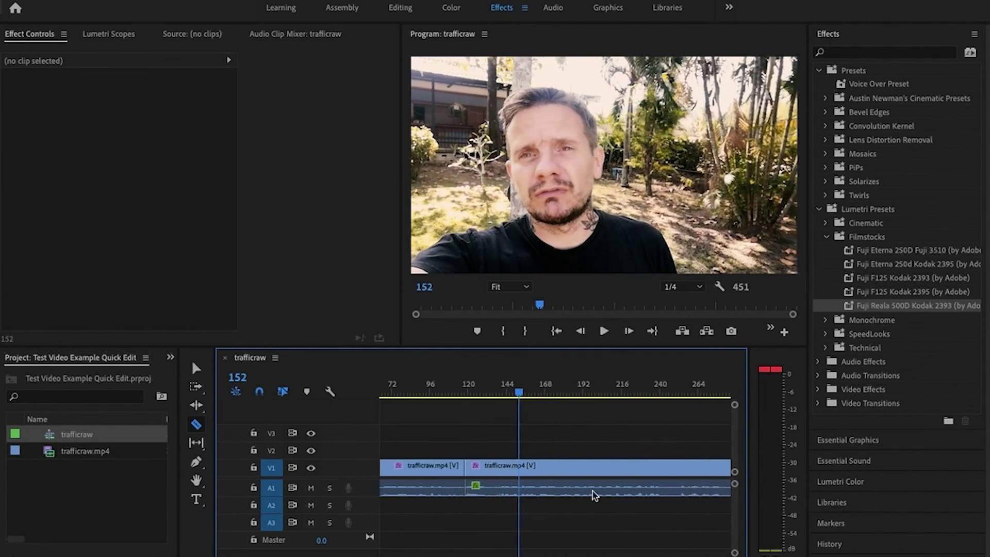
Step: Razor the clip at frame 241 and ripple-trim away the frames up to 251
left_click(578, 389)
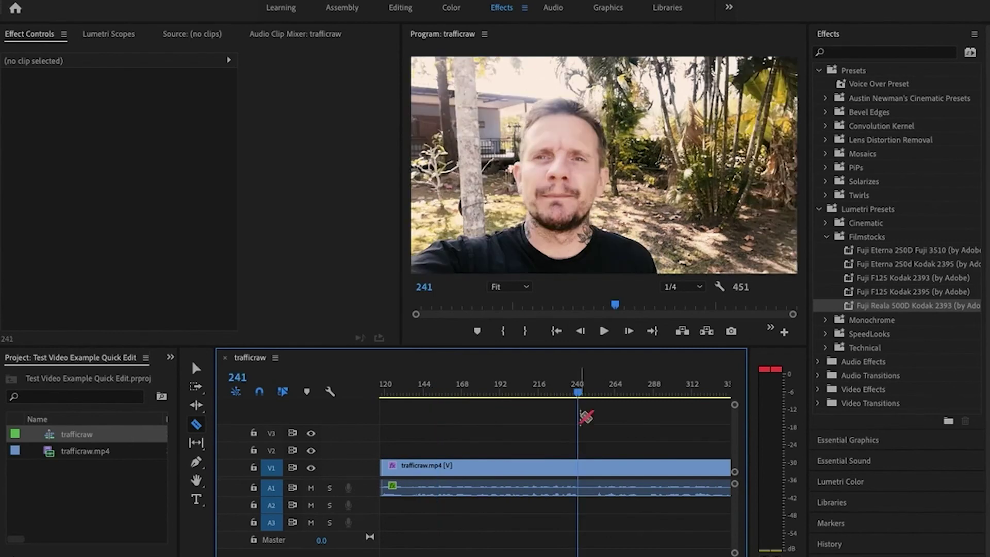
left_click(583, 466)
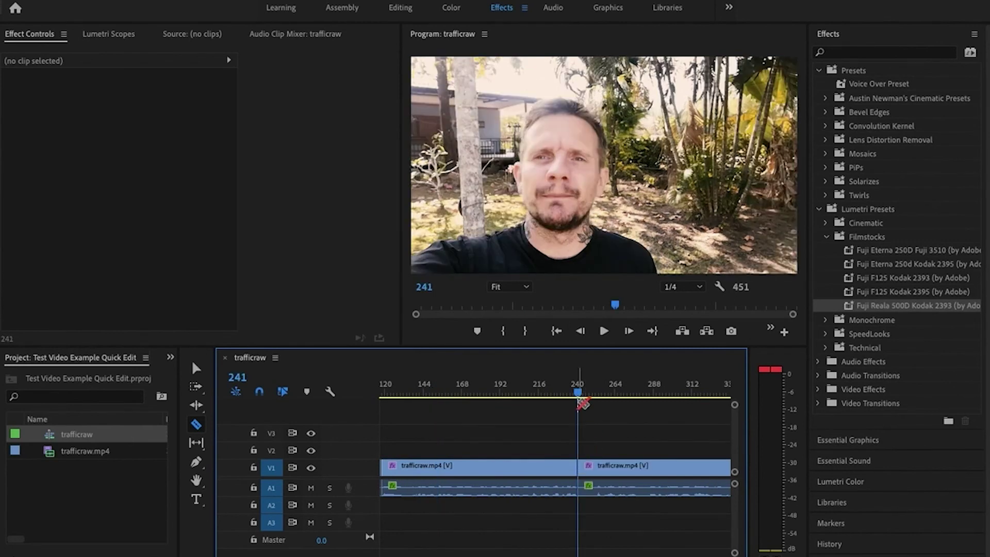
left_click(591, 394)
left_click_drag(591, 397, 595, 400)
key("q")
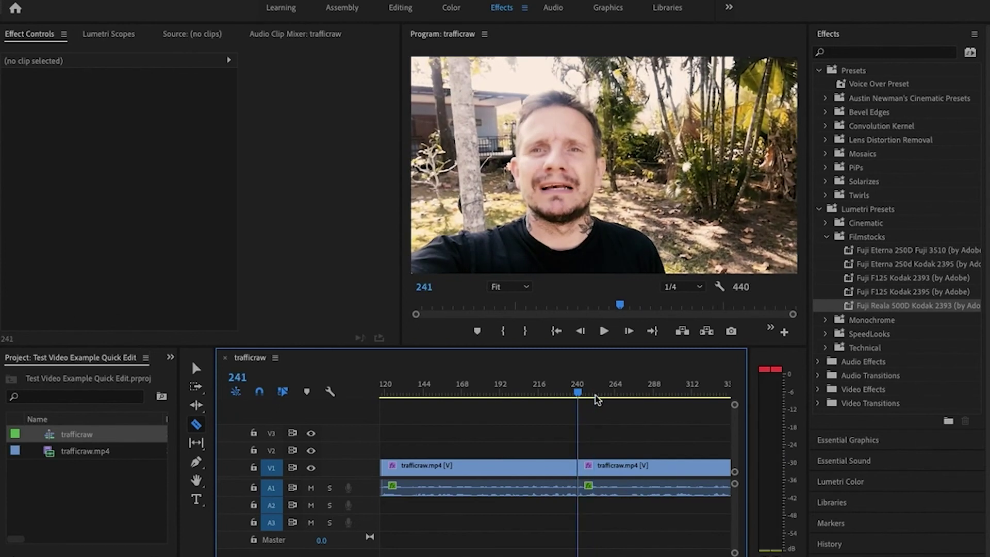
Step: Razor the clip at frame 401 and delete the tail piece after it
scroll(616, 456, "down", 2)
scroll(617, 456, "down", 1)
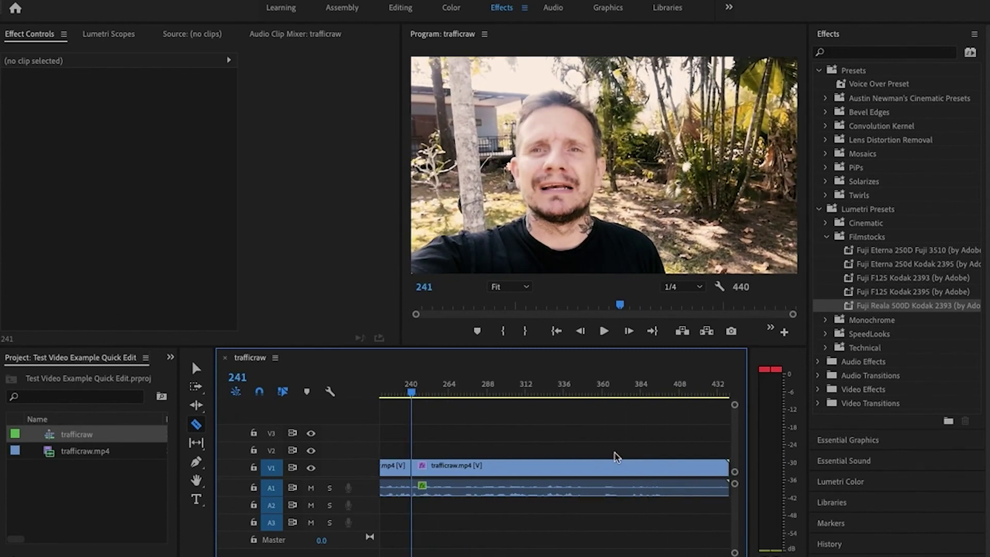
scroll(651, 468, "down", 5)
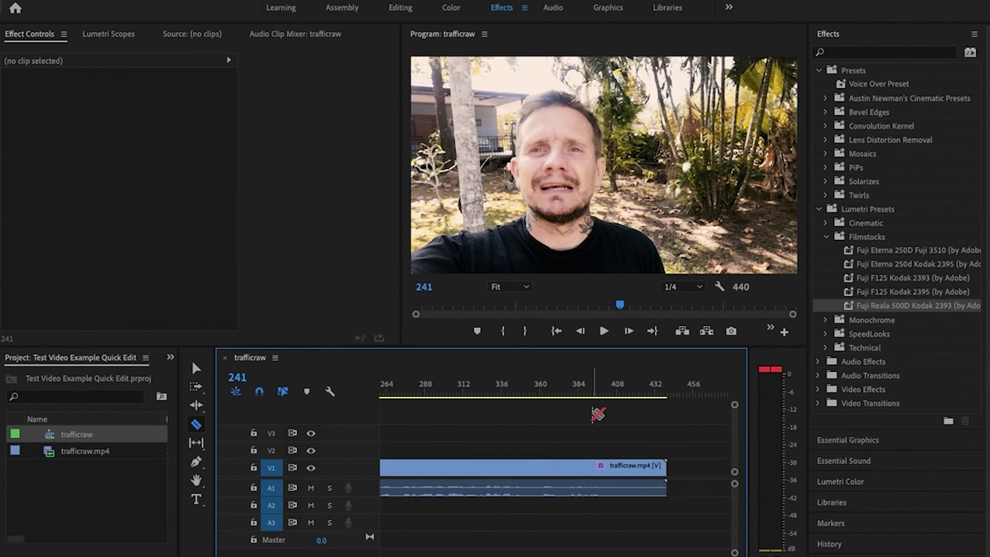
left_click(589, 395)
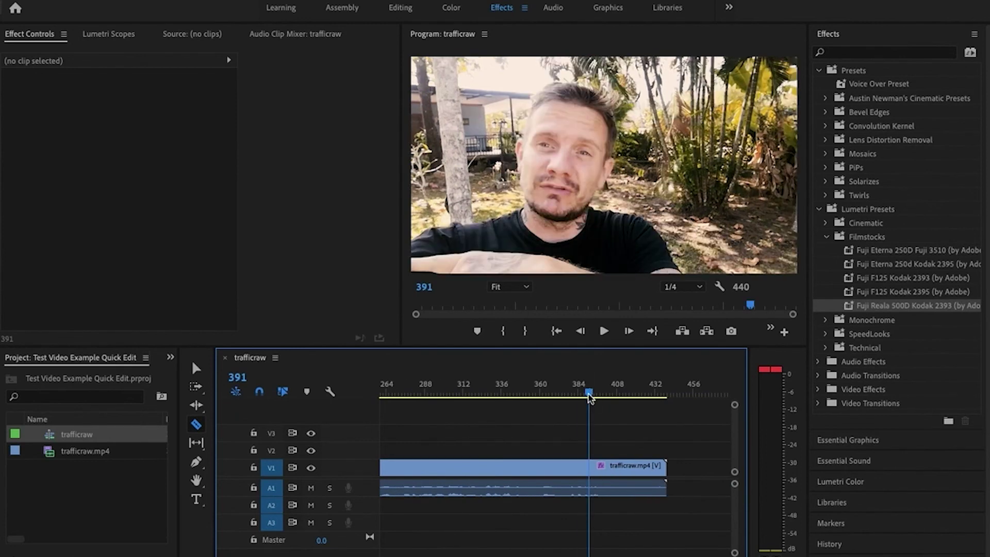
key("space")
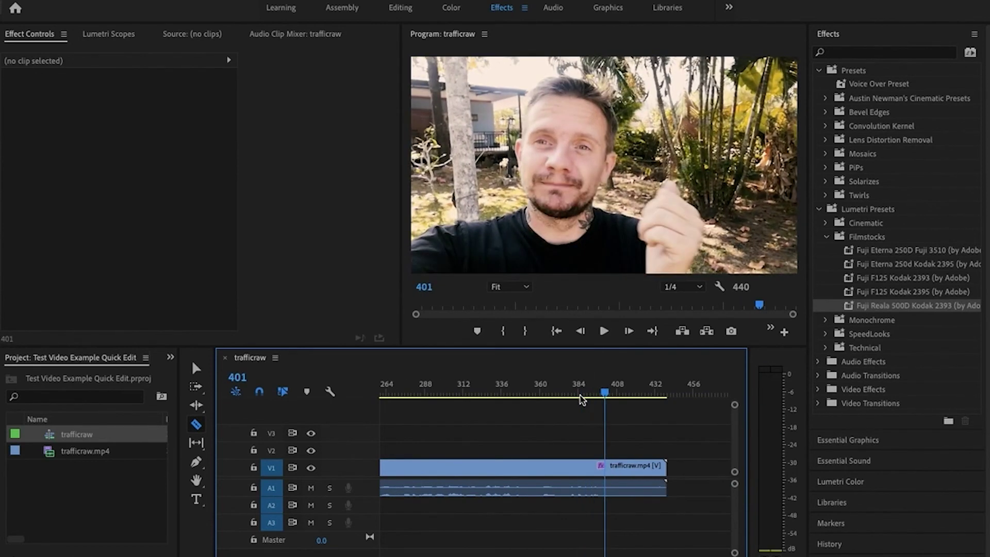
left_click(610, 467)
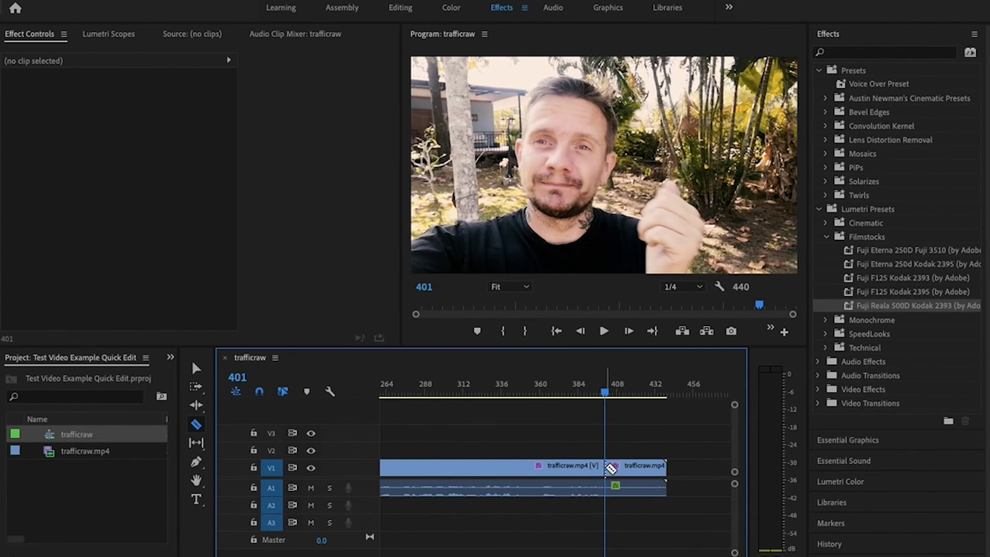
key("v")
left_click(626, 472)
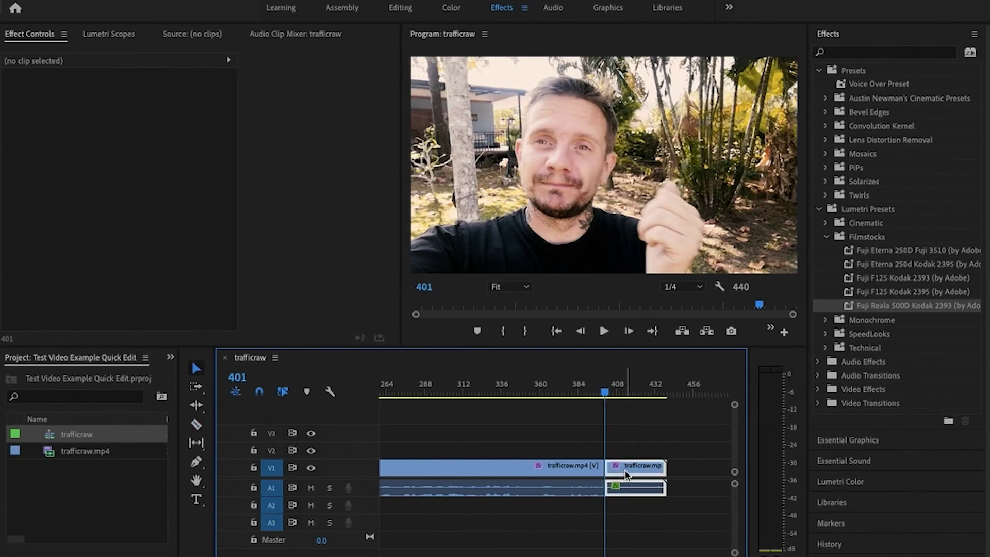
key("Delete")
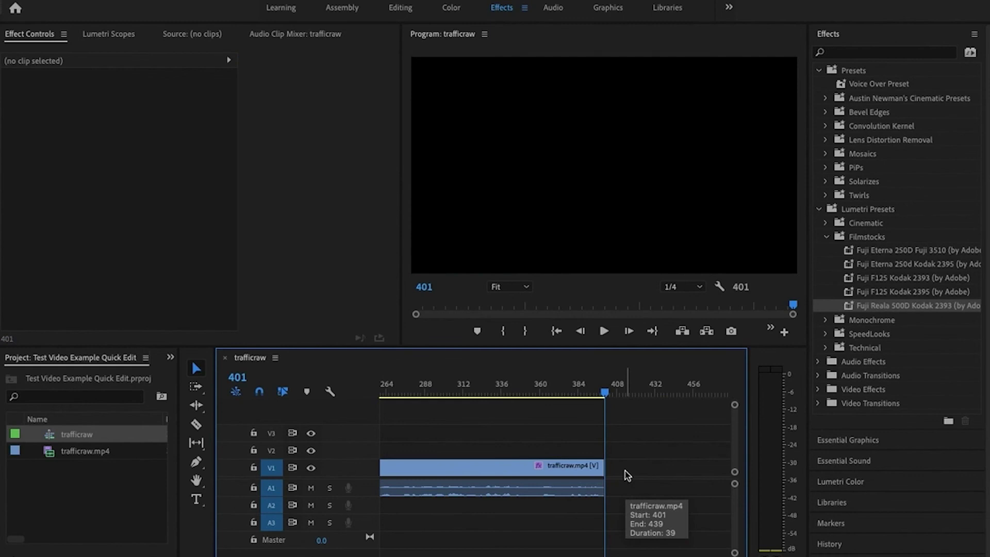
scroll(627, 474, "left", 5)
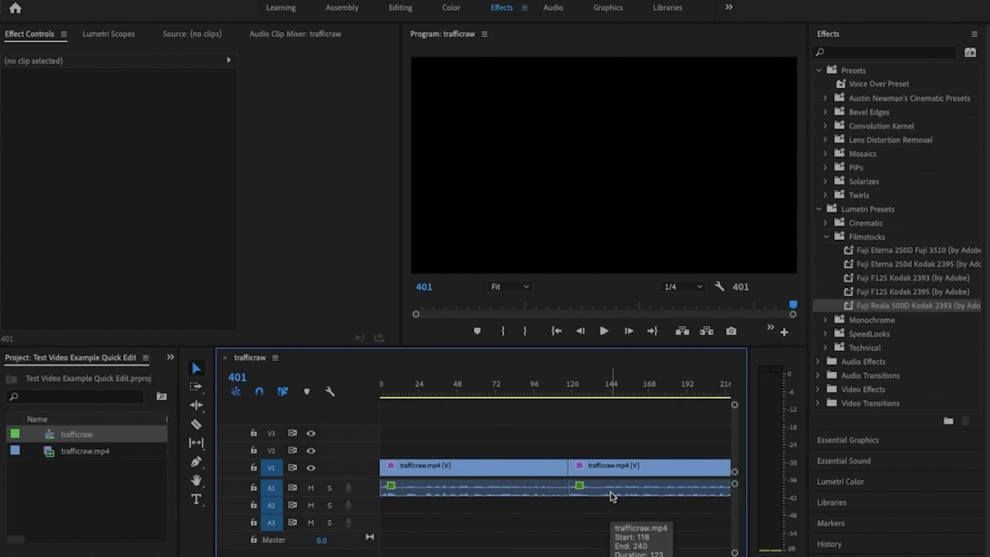
scroll(612, 496, "down", 10)
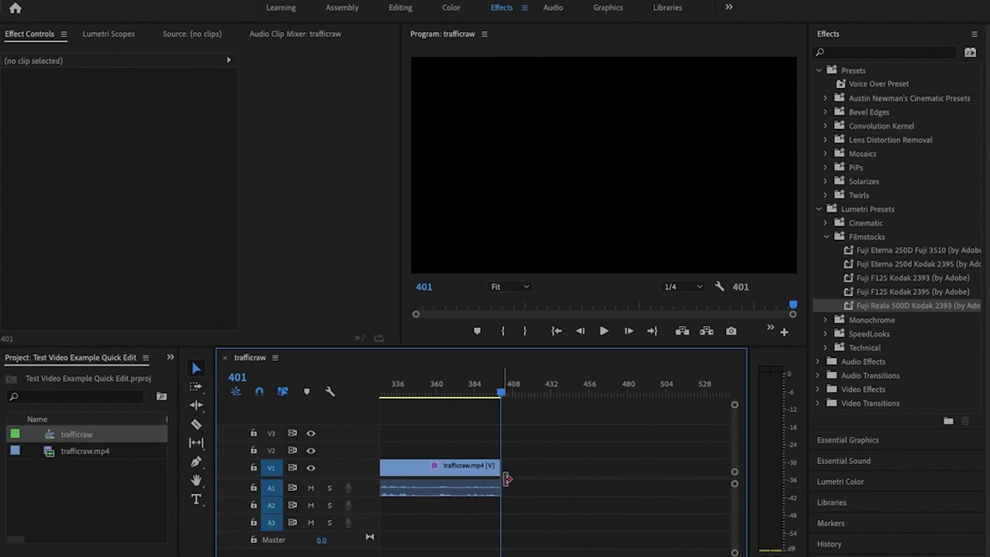
scroll(507, 461, "up", 5)
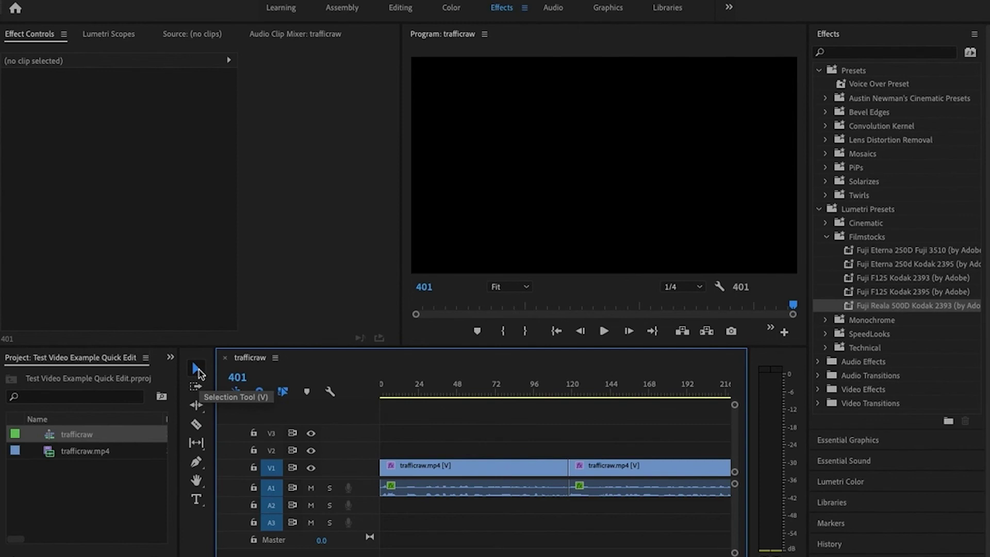
Step: With the Razor tool, cut the second trafficraw clip at about frame 144
left_click(198, 428)
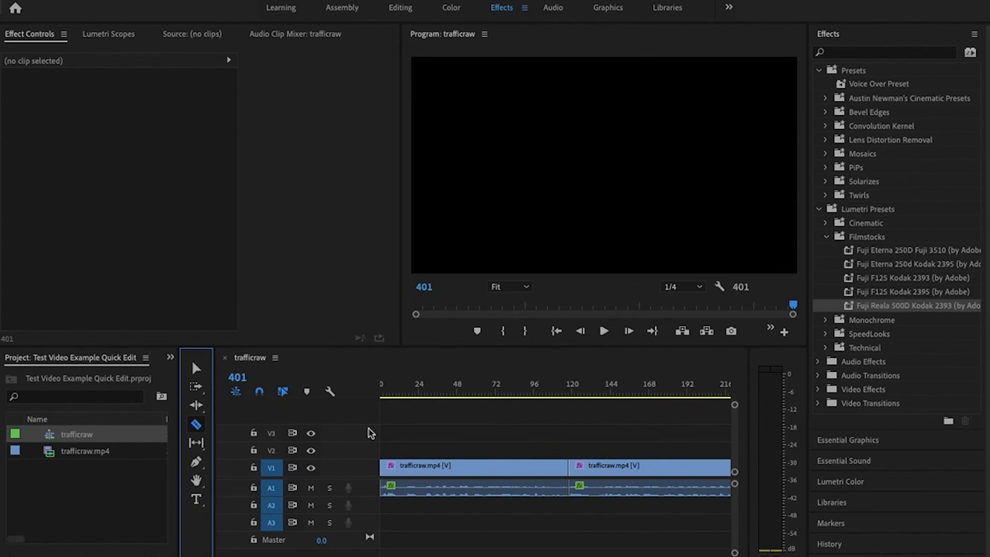
left_click(198, 369)
left_click(464, 469)
left_click(196, 425)
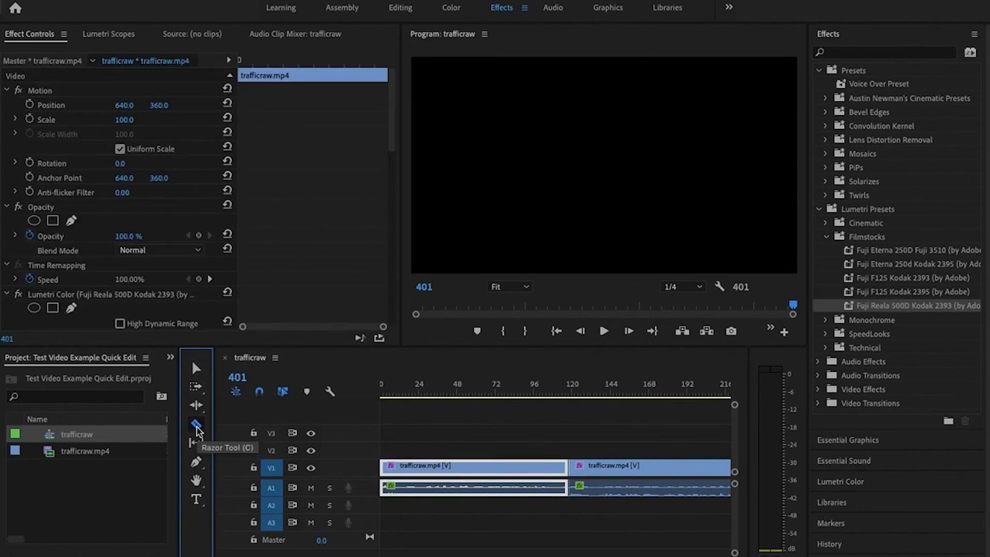
left_click(612, 467)
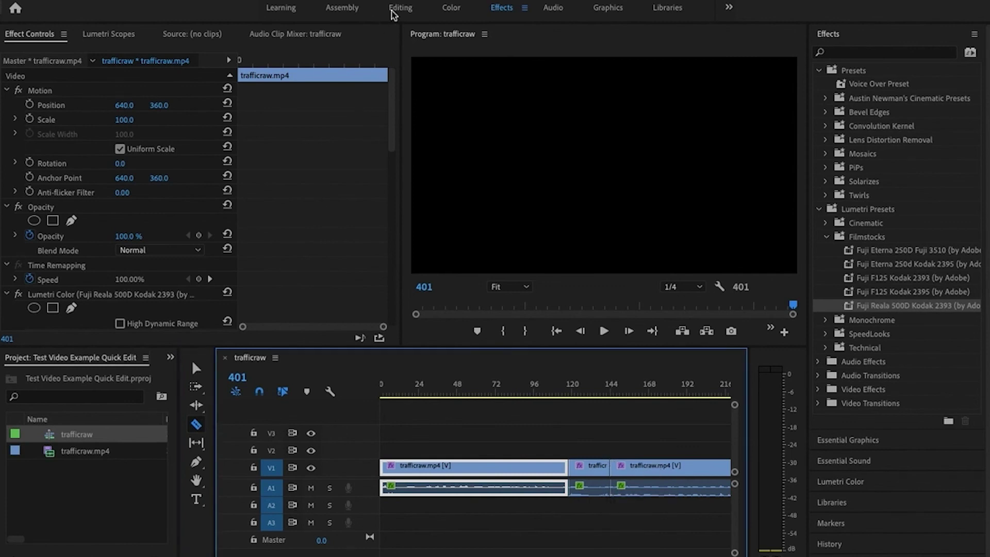